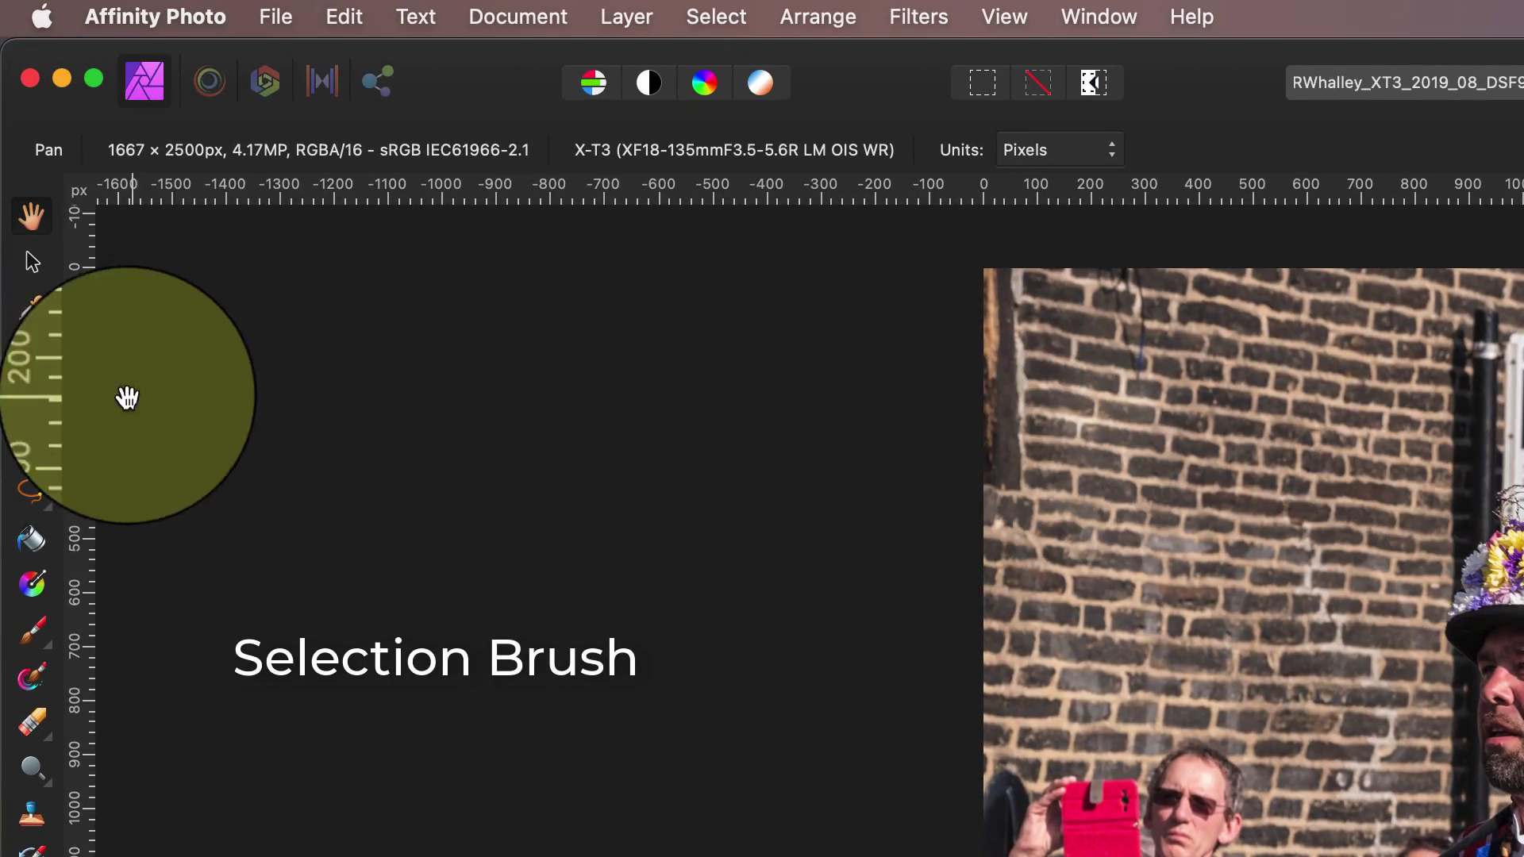
Pick the Selection Brush Tool from the Tools panel
left_click(41, 408)
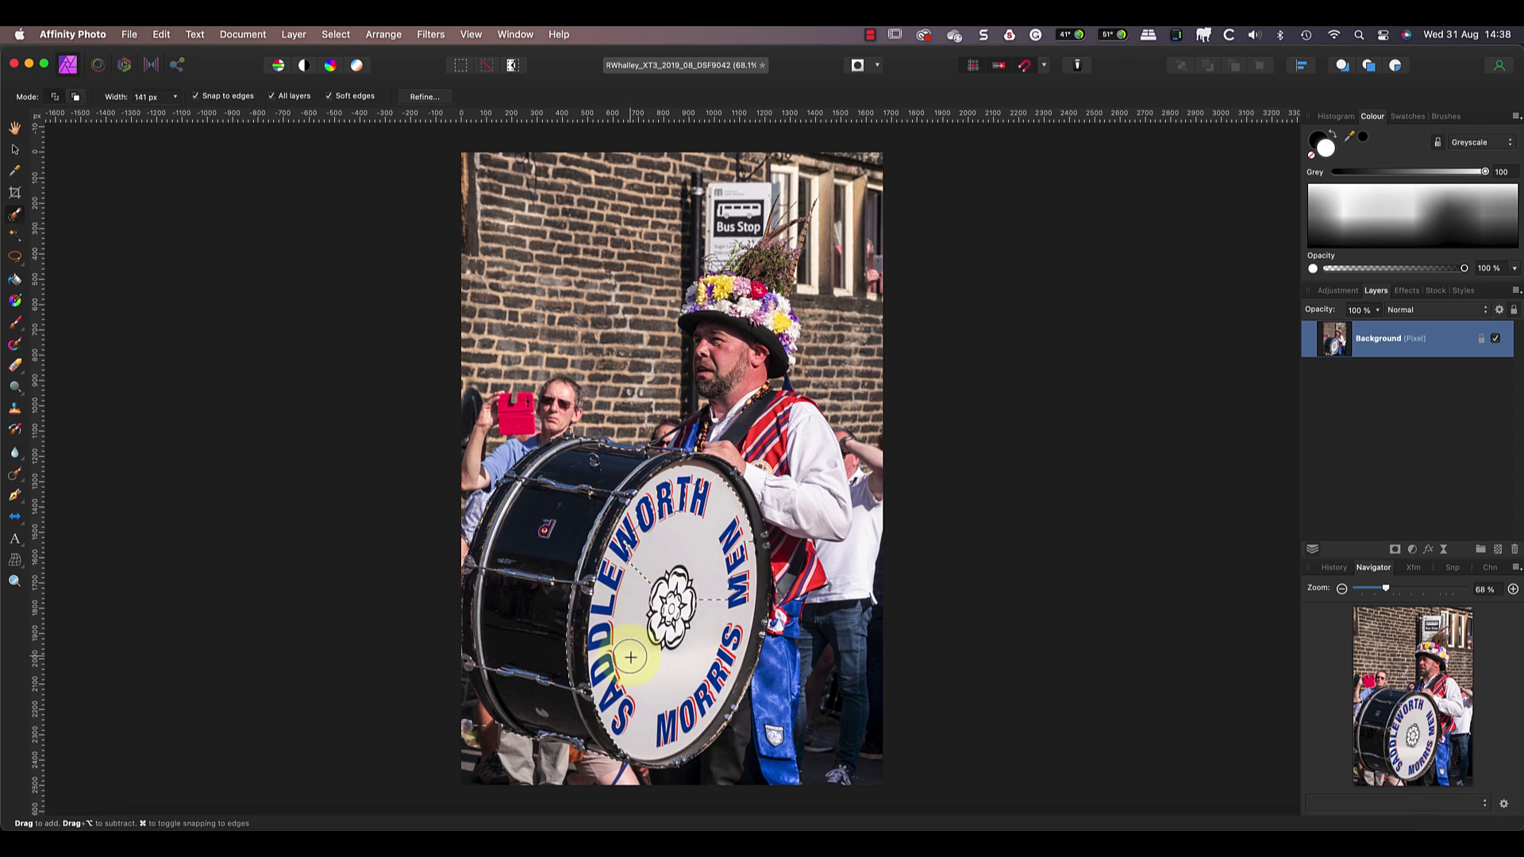
Brush a selection over the bass drum and the drummer
left_click_drag(630, 660, 635, 721)
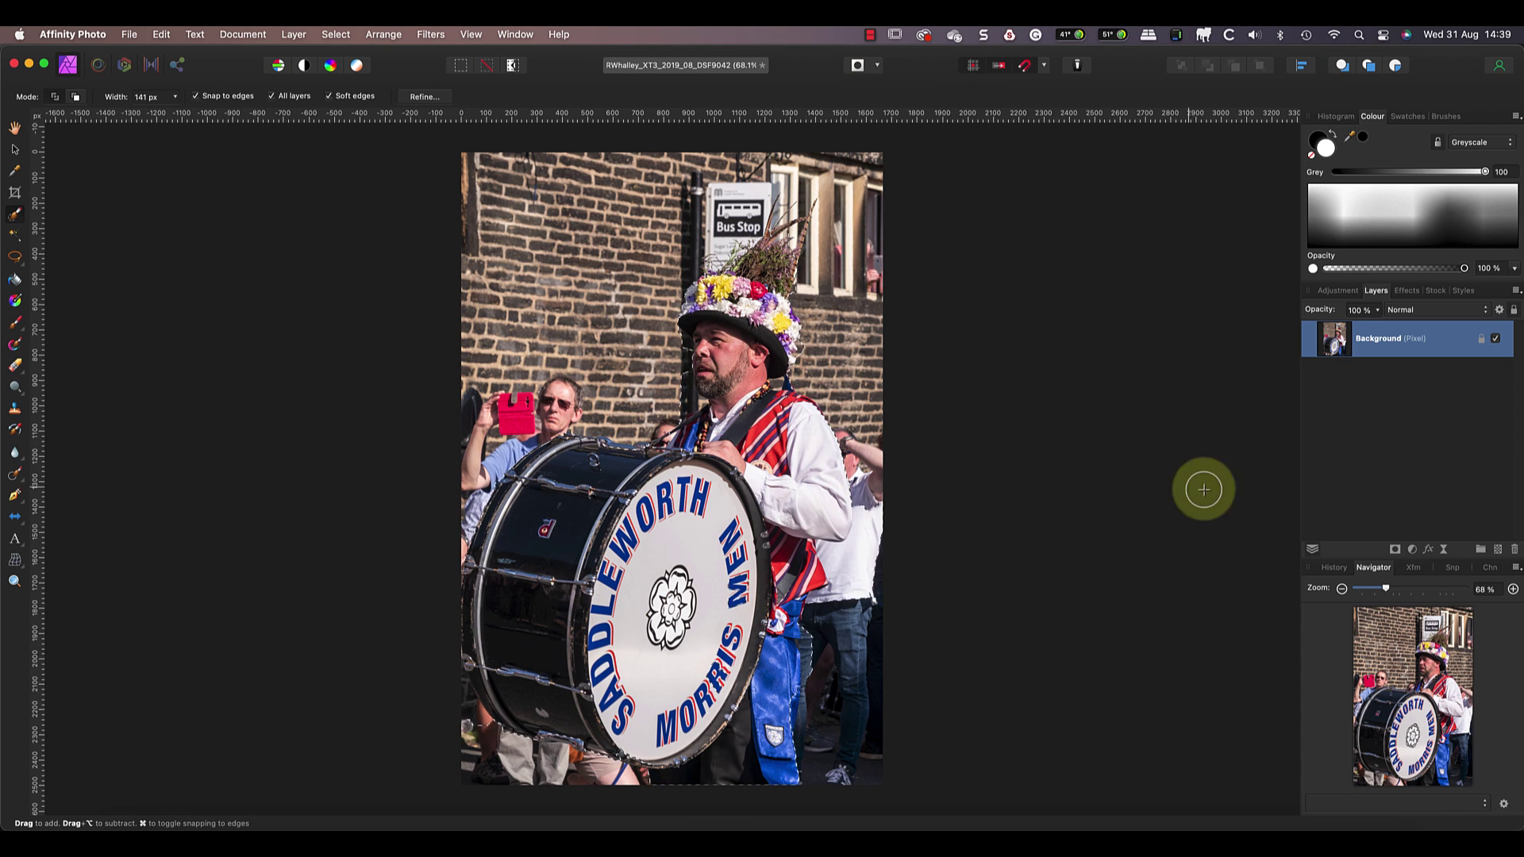
Zoom to 150%, subtract the bystander's white shirt from the selection, and enable Quick Mask
left_click(1513, 590)
left_click(1514, 589)
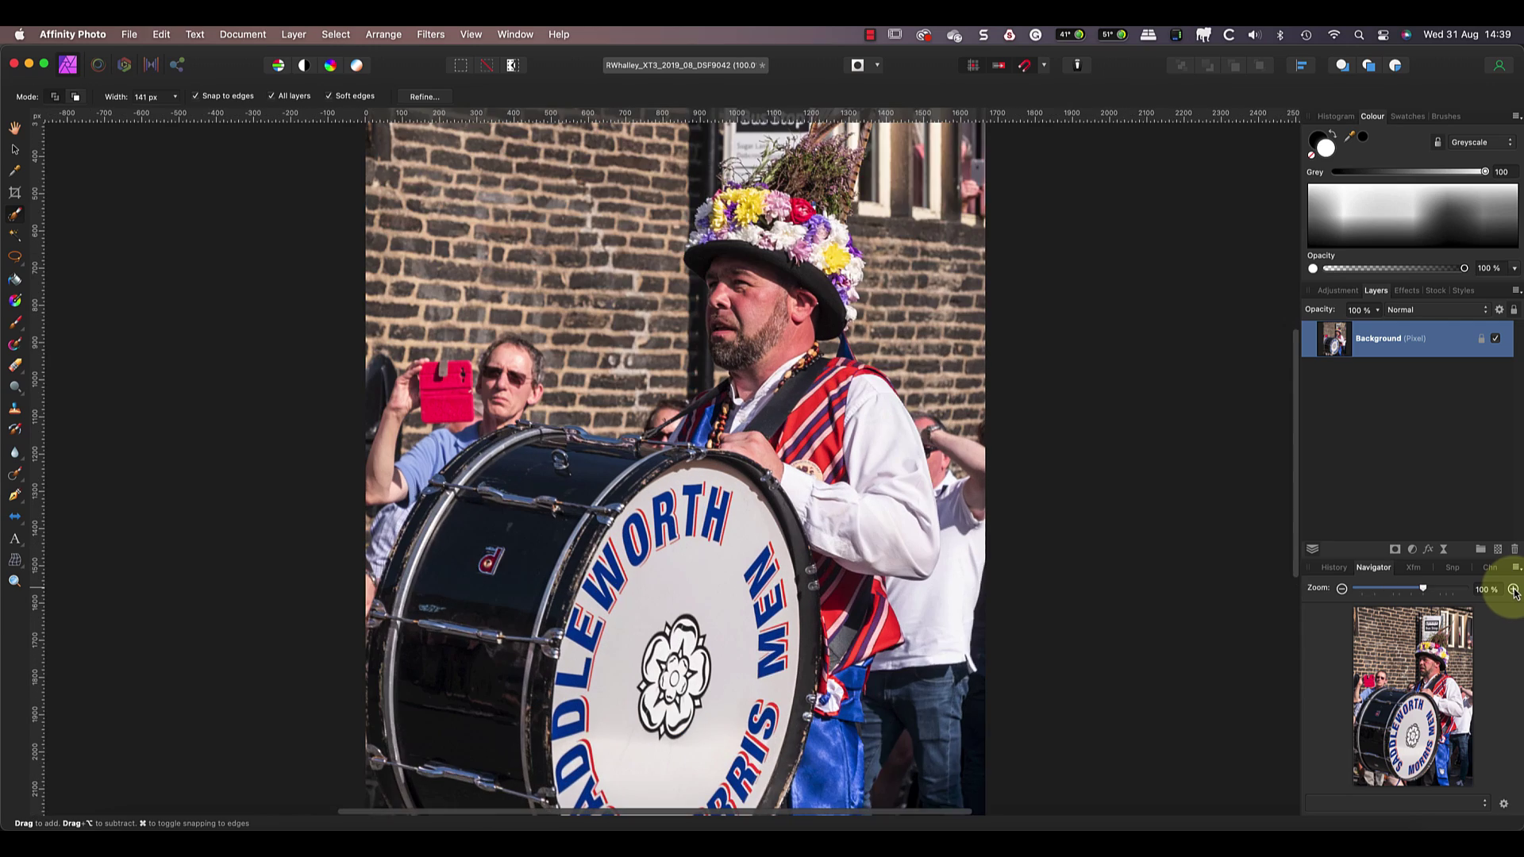
left_click(1514, 590)
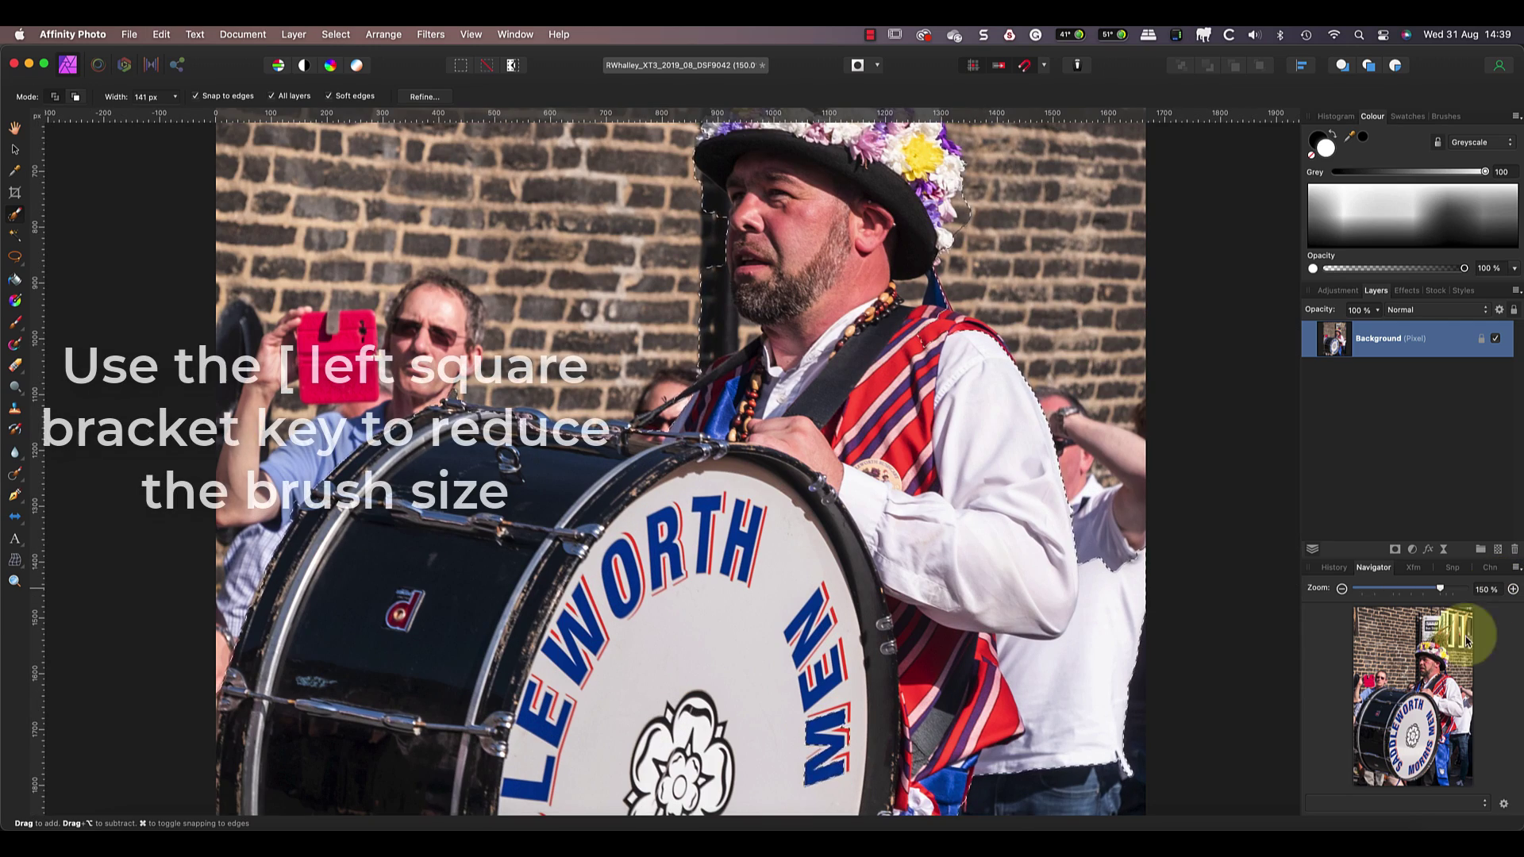
left_click_drag(1399, 716, 1376, 713)
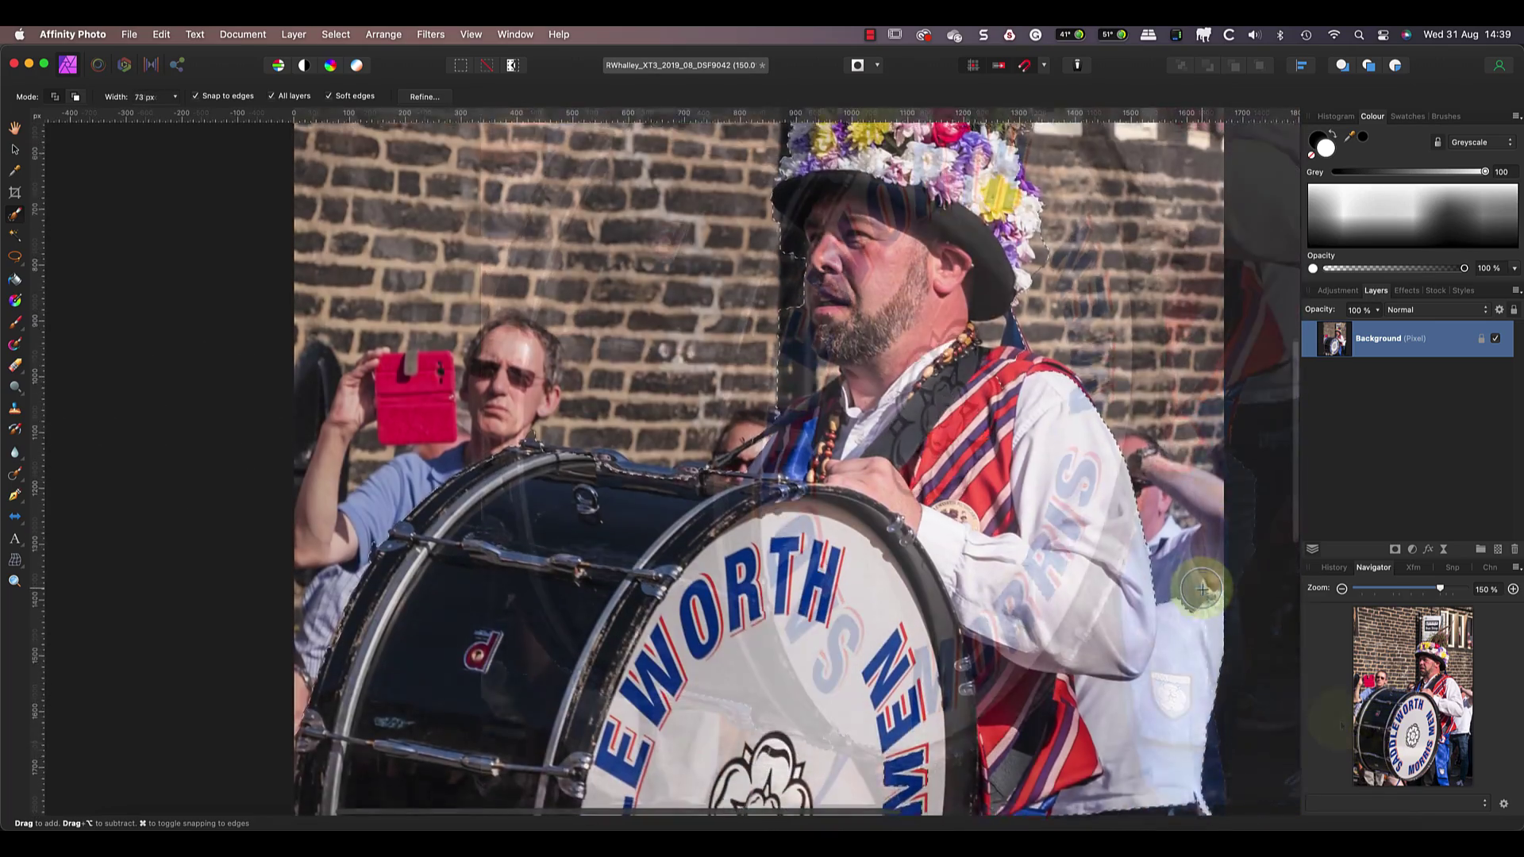
scroll(1202, 589, "up", 5)
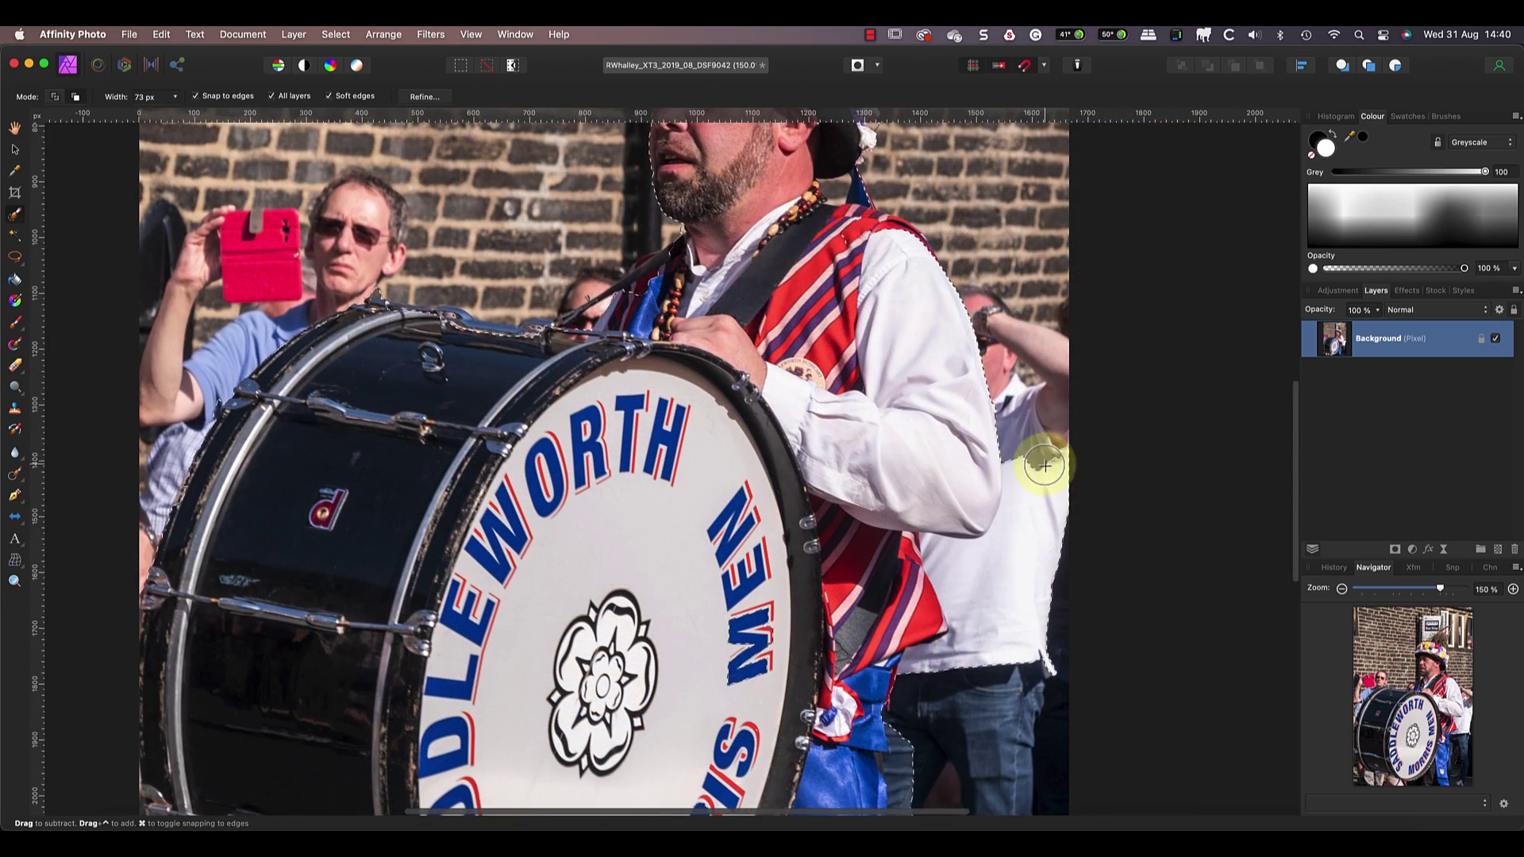
mouse_move(1046, 505)
left_mouse_down()
mouse_move(1016, 672)
mouse_move(931, 684)
left_mouse_up()
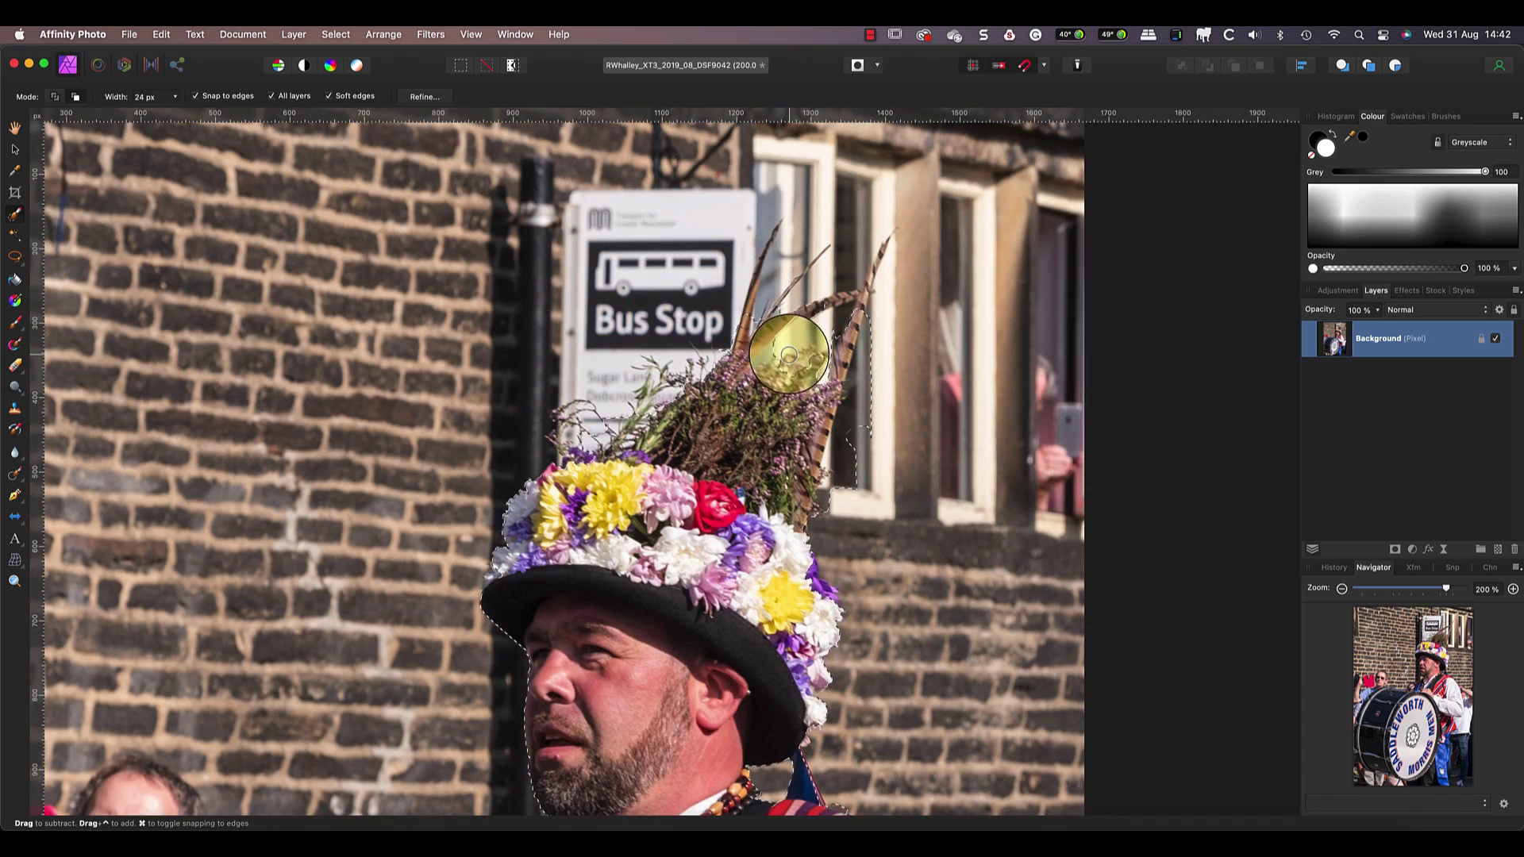
left_click(857, 67)
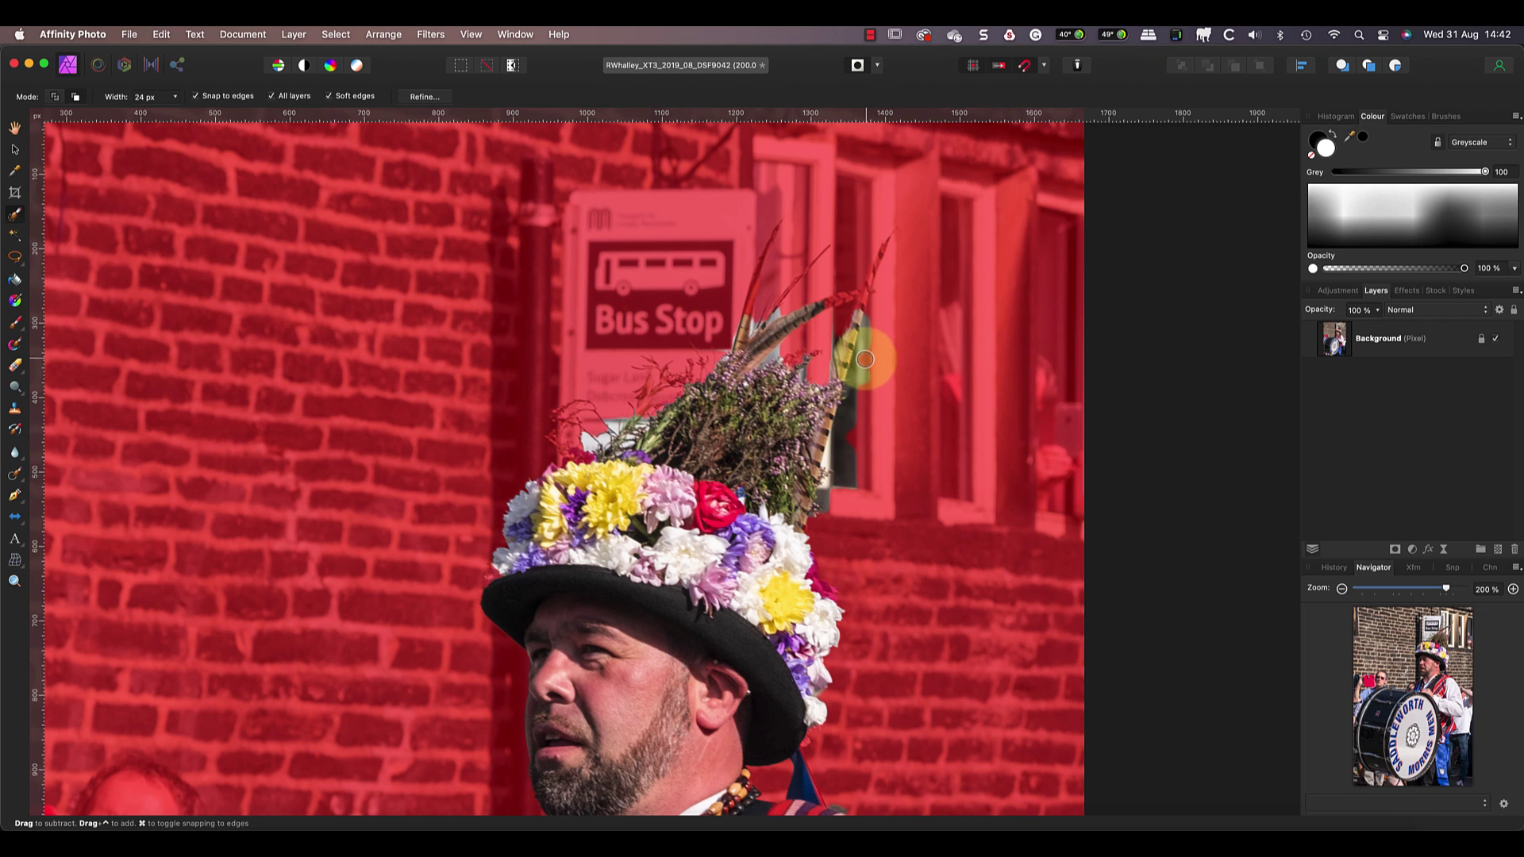
Preview the Quick Mask as black, return it to red overlay, then turn Quick Mask off
left_click(877, 65)
left_click(832, 101)
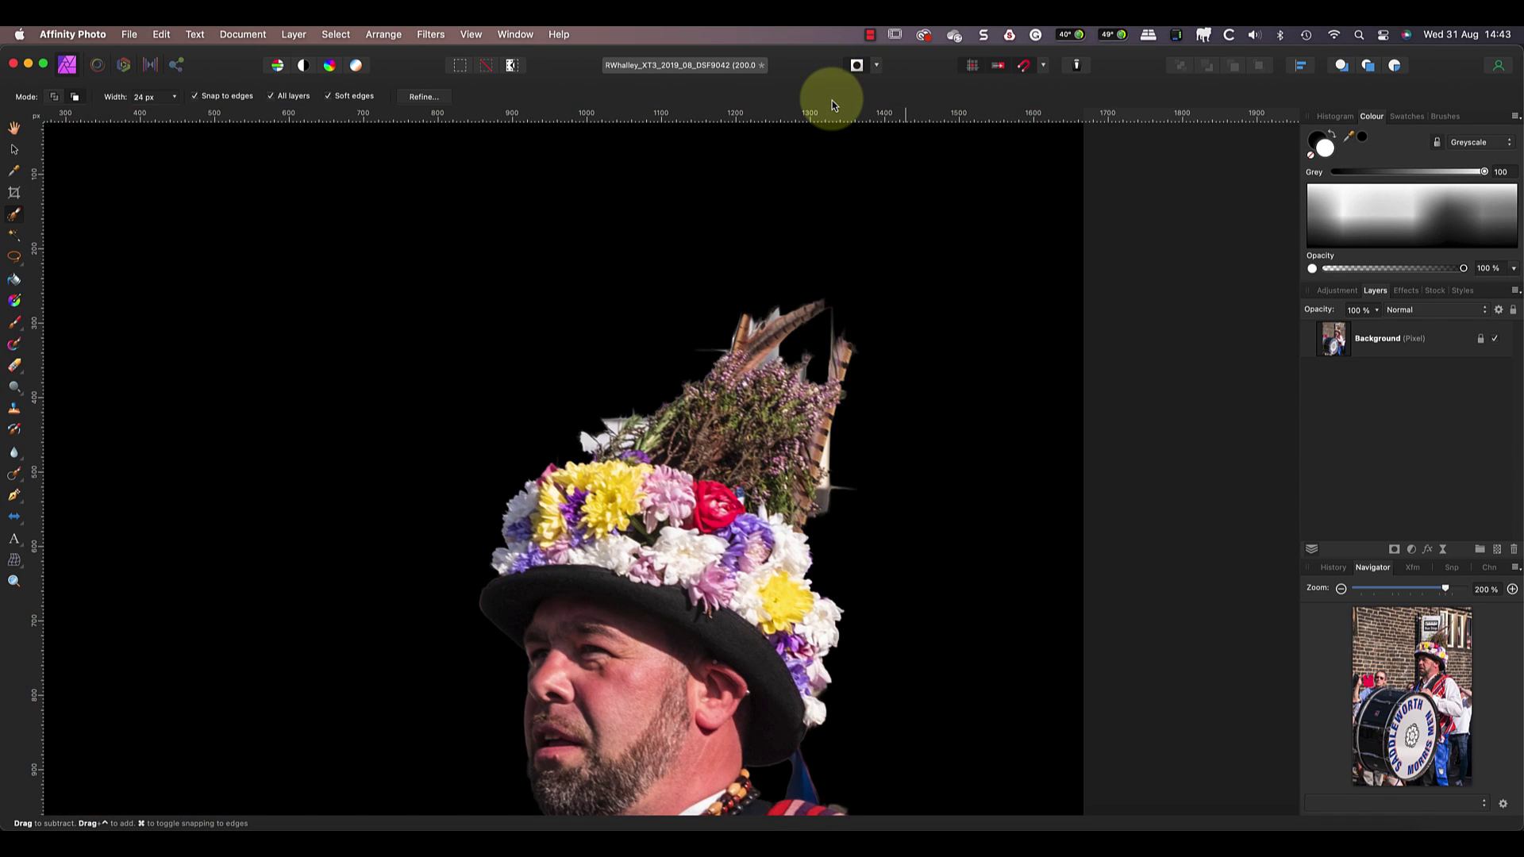
left_click(874, 65)
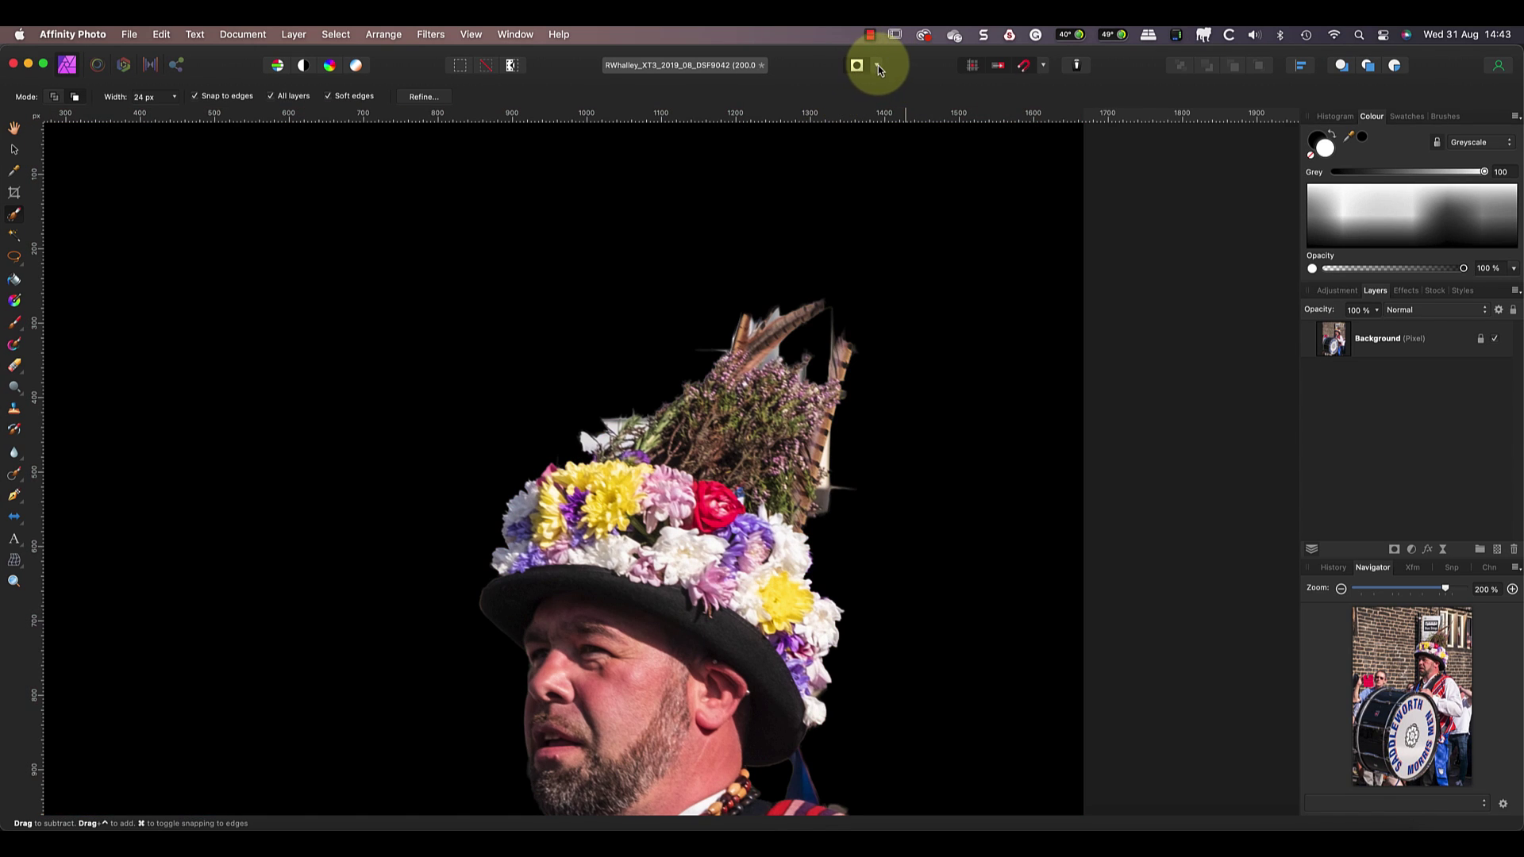
left_click(849, 82)
left_click(856, 65)
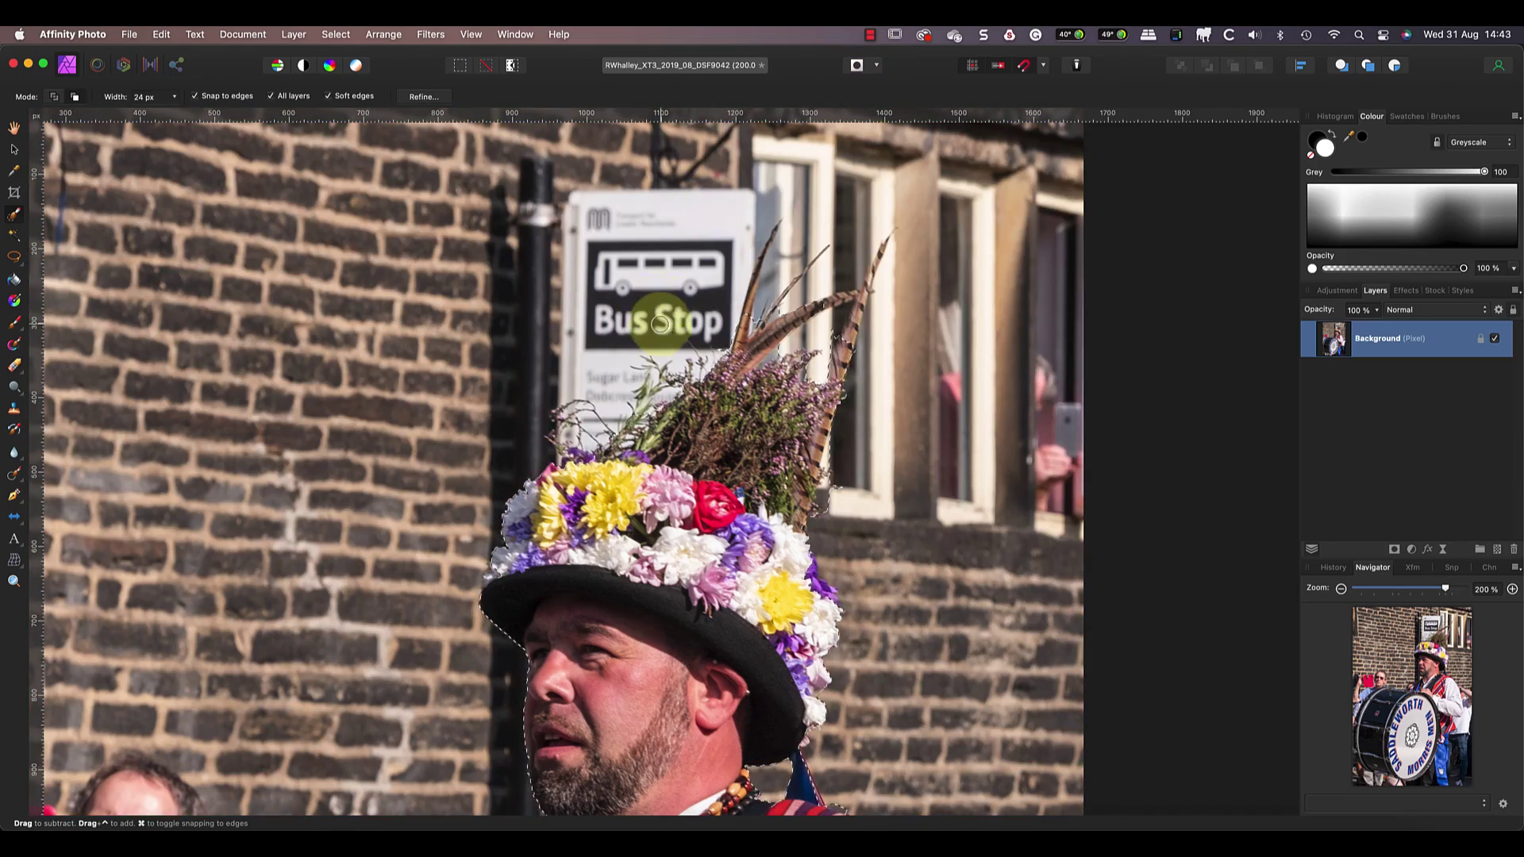
scroll(660, 326, "down", 5)
scroll(661, 327, "down", 6)
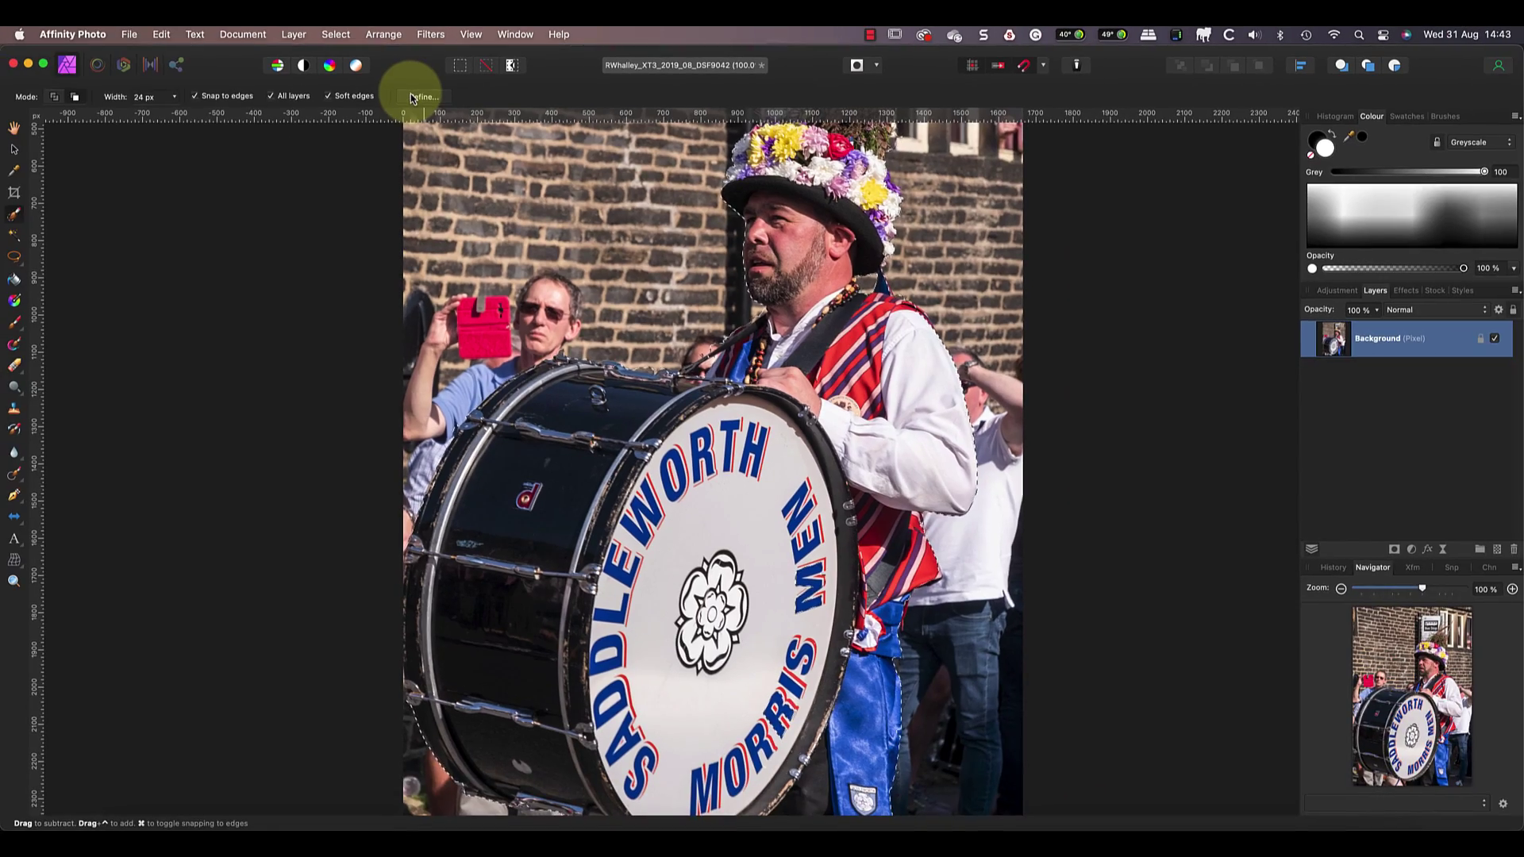
Open Refine Selection with 2% Border width and zoom to 200% on the drum's left side
left_click(396, 105)
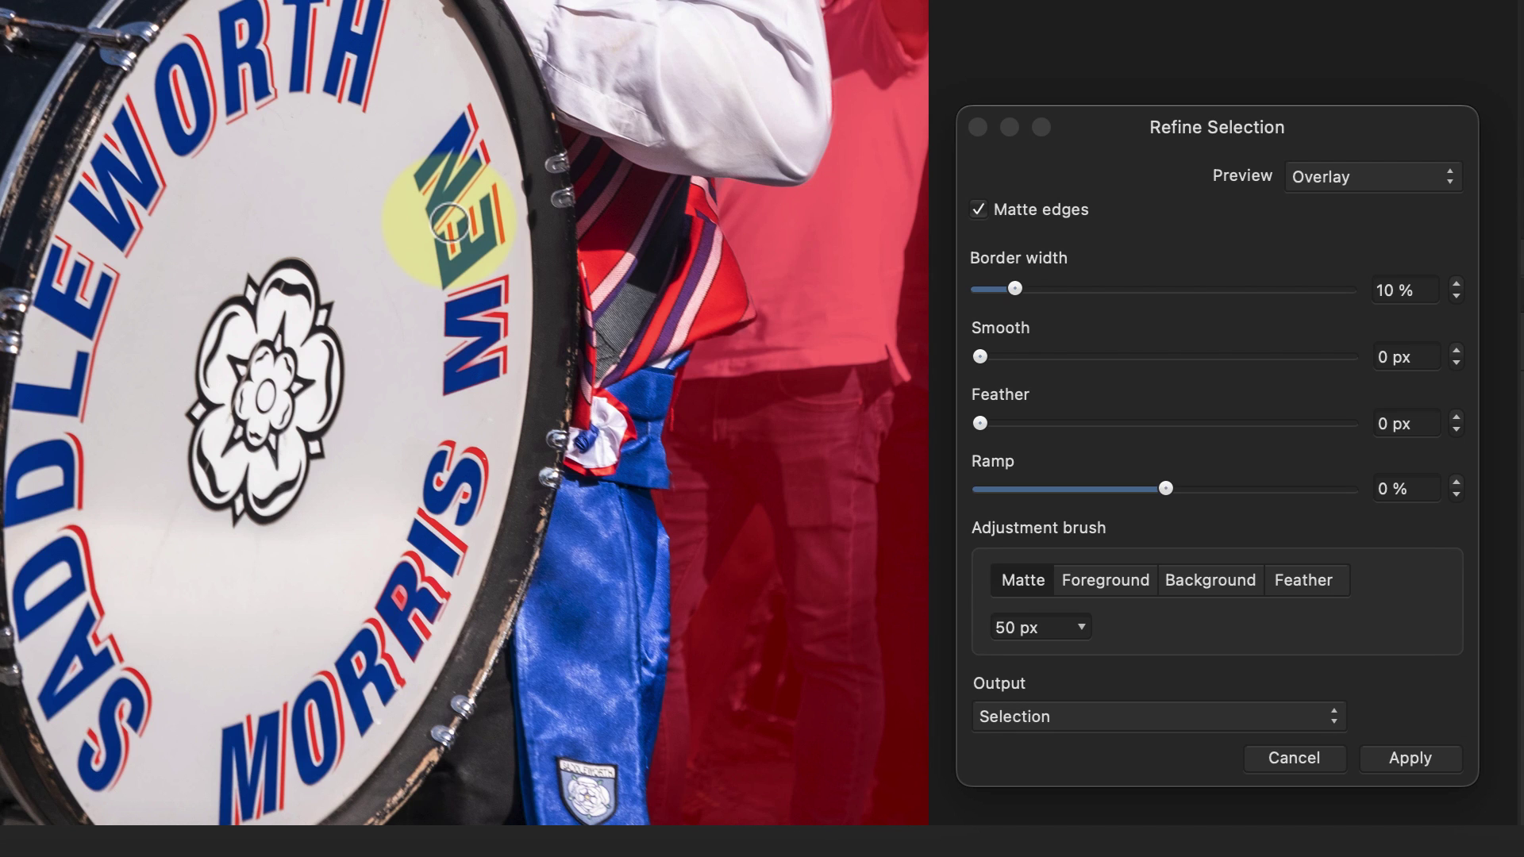
left_click_drag(1016, 295, 988, 298)
left_click(484, 287)
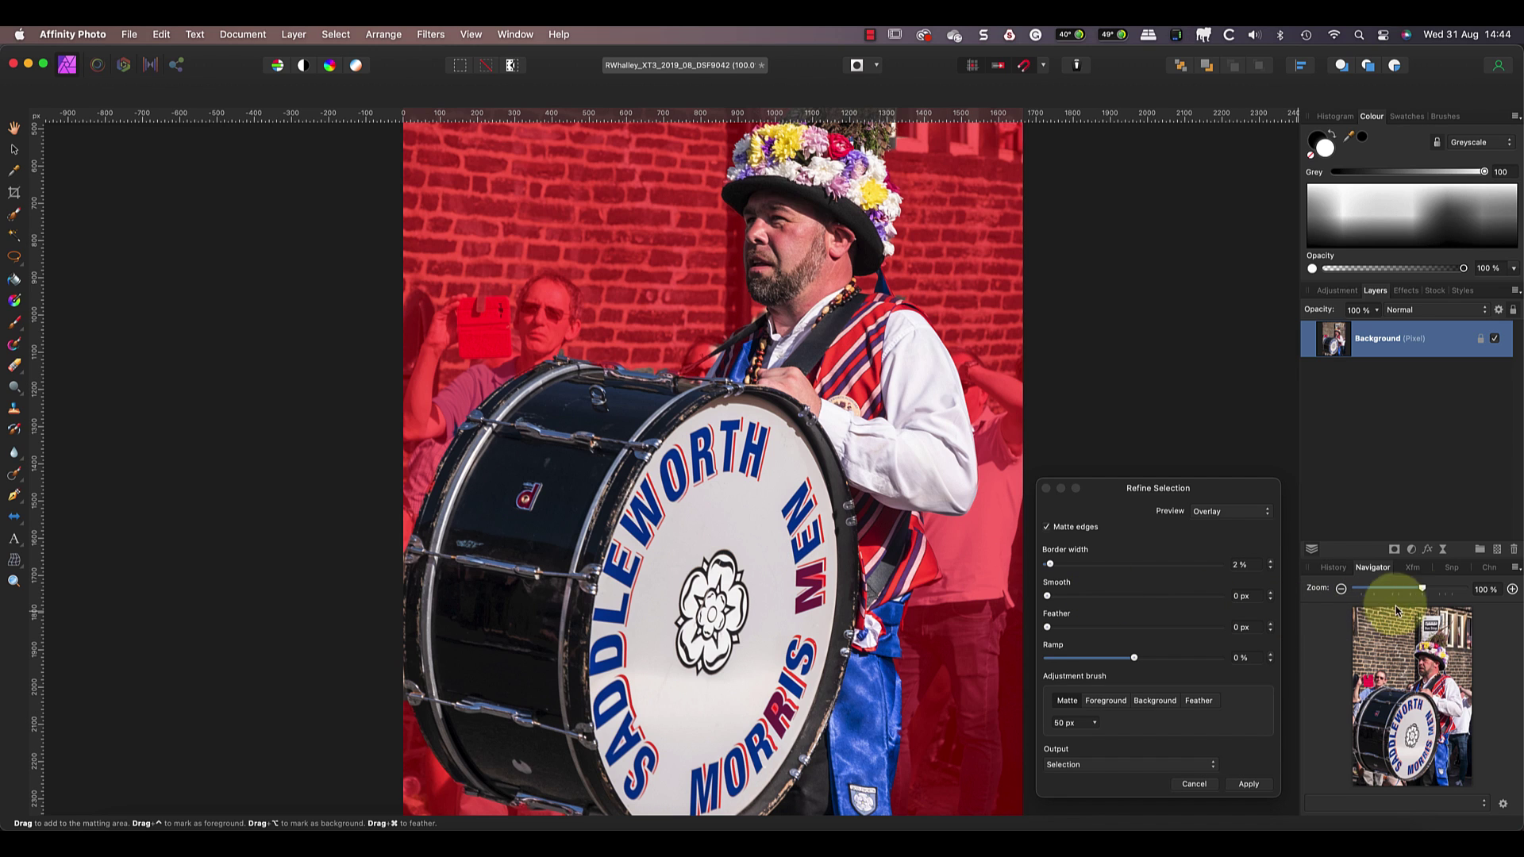
left_click(1512, 592)
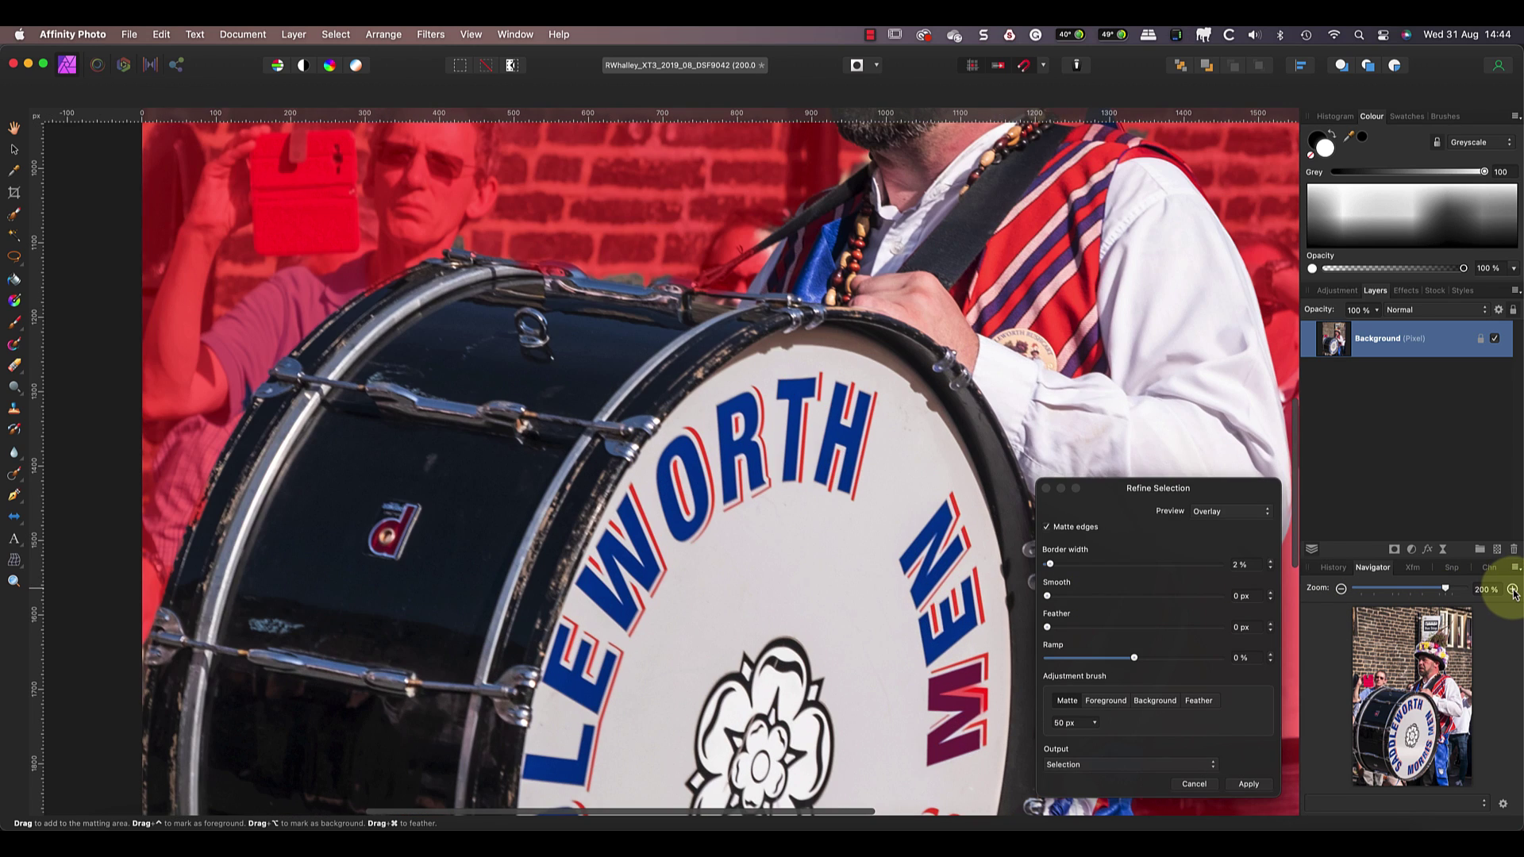
left_click(1381, 710)
Paint the feather edge into the matting area with a smaller refine brush
left_click_drag(1381, 710, 1366, 712)
scroll(840, 500, "up", 3)
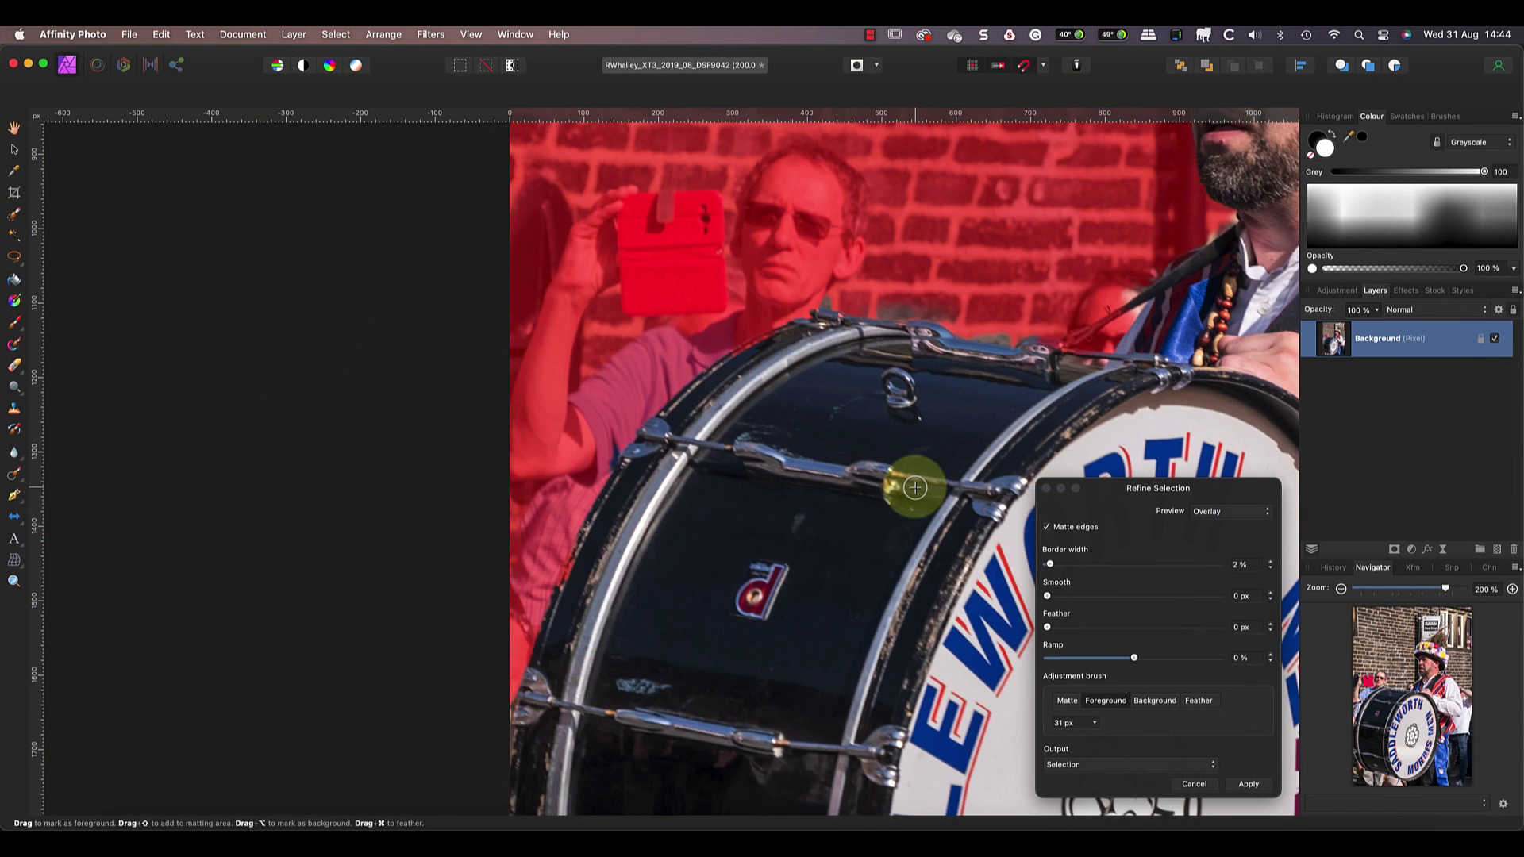
key("bracketleft")
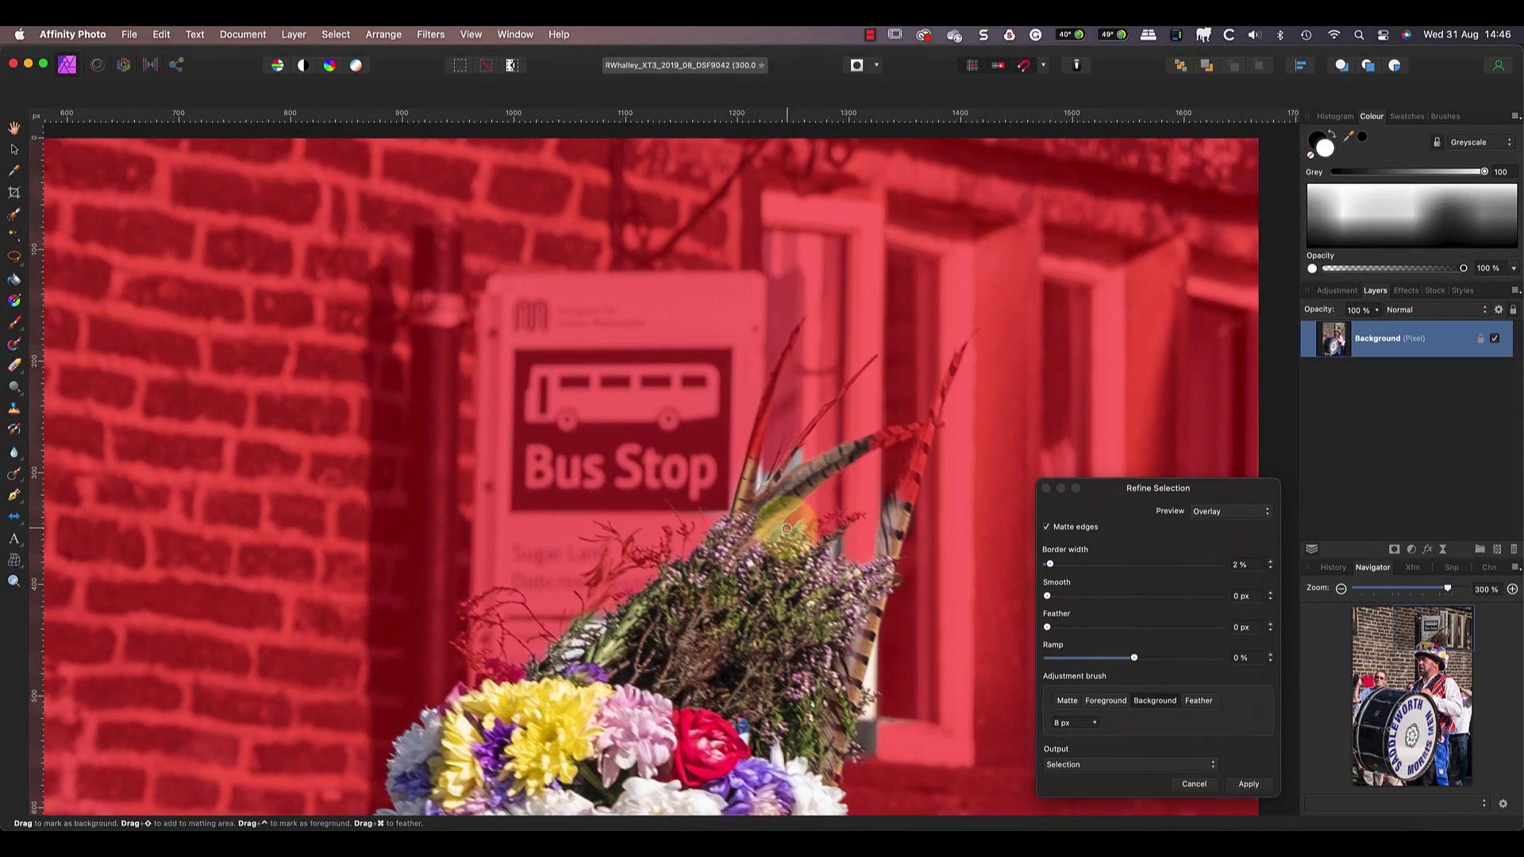
mouse_move(811, 514)
left_mouse_down()
mouse_move(823, 480)
mouse_move(804, 455)
left_mouse_up()
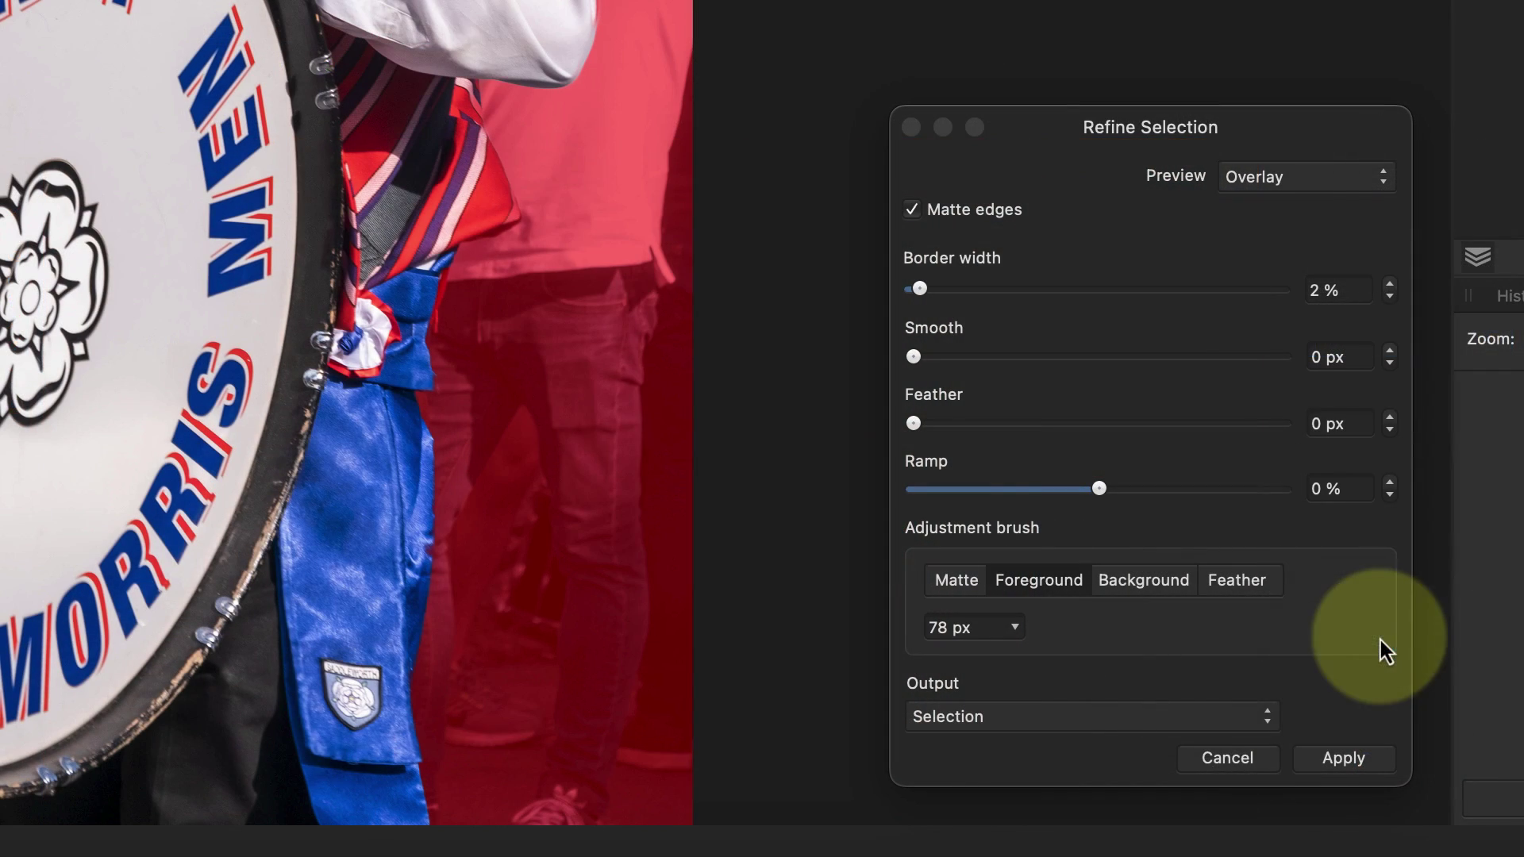
Set the refinement Output to Selection and apply it
left_click(1265, 718)
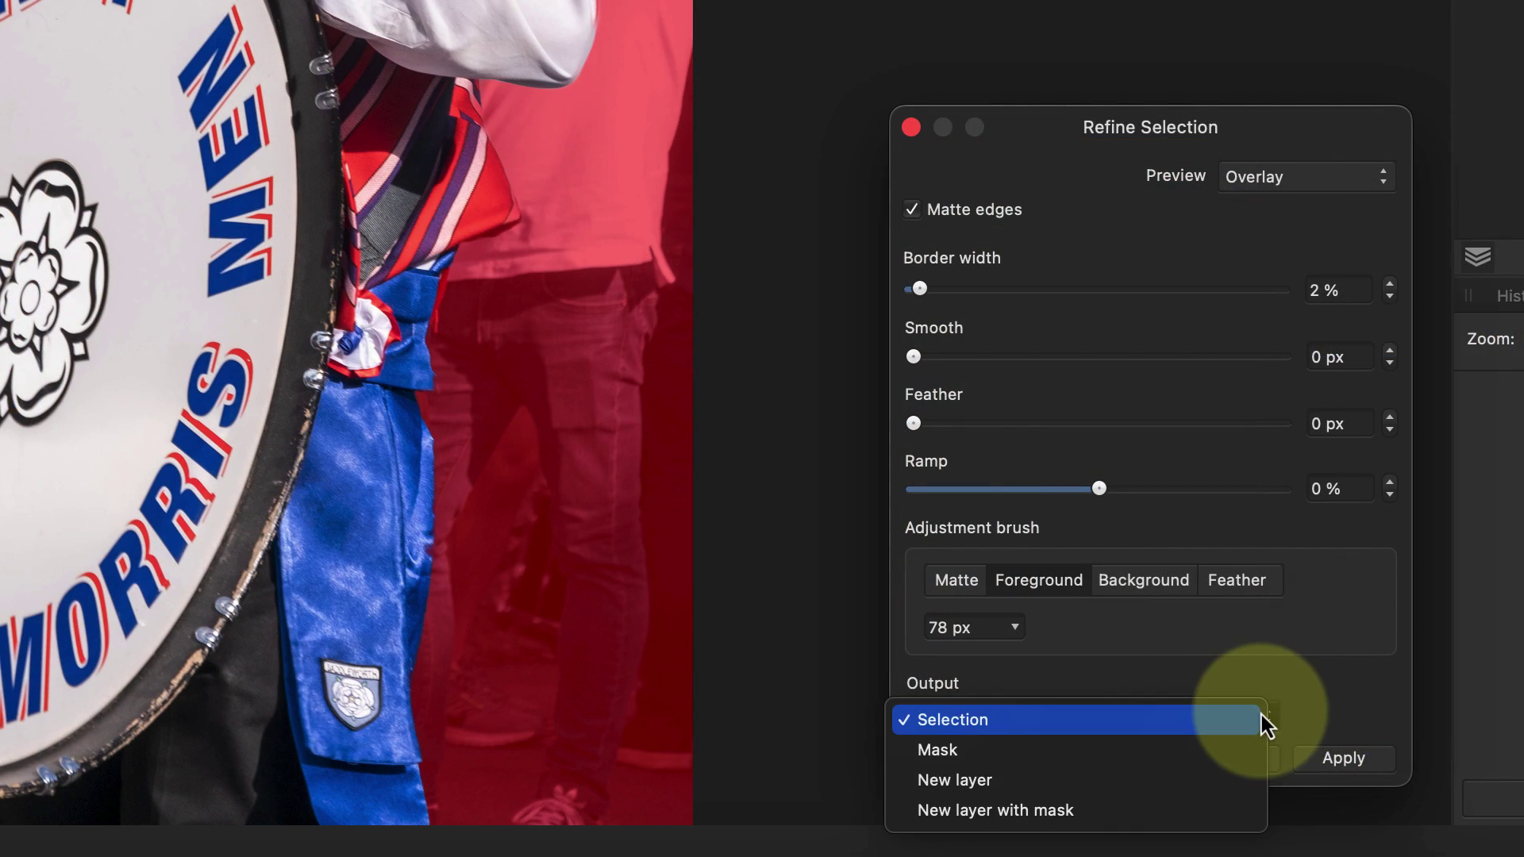
left_click(970, 723)
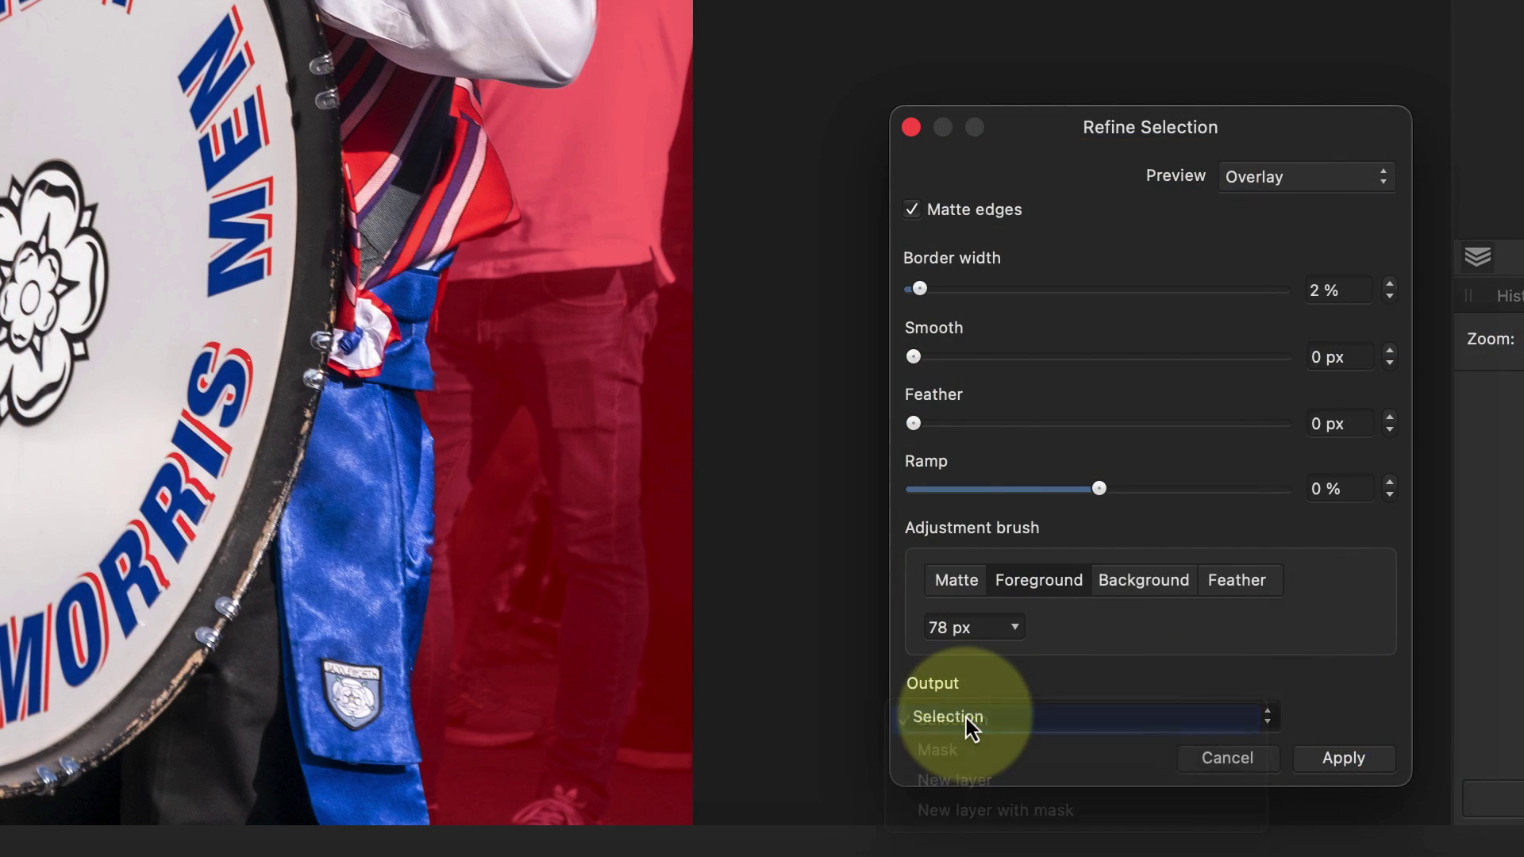
left_click(1355, 761)
left_click(336, 34)
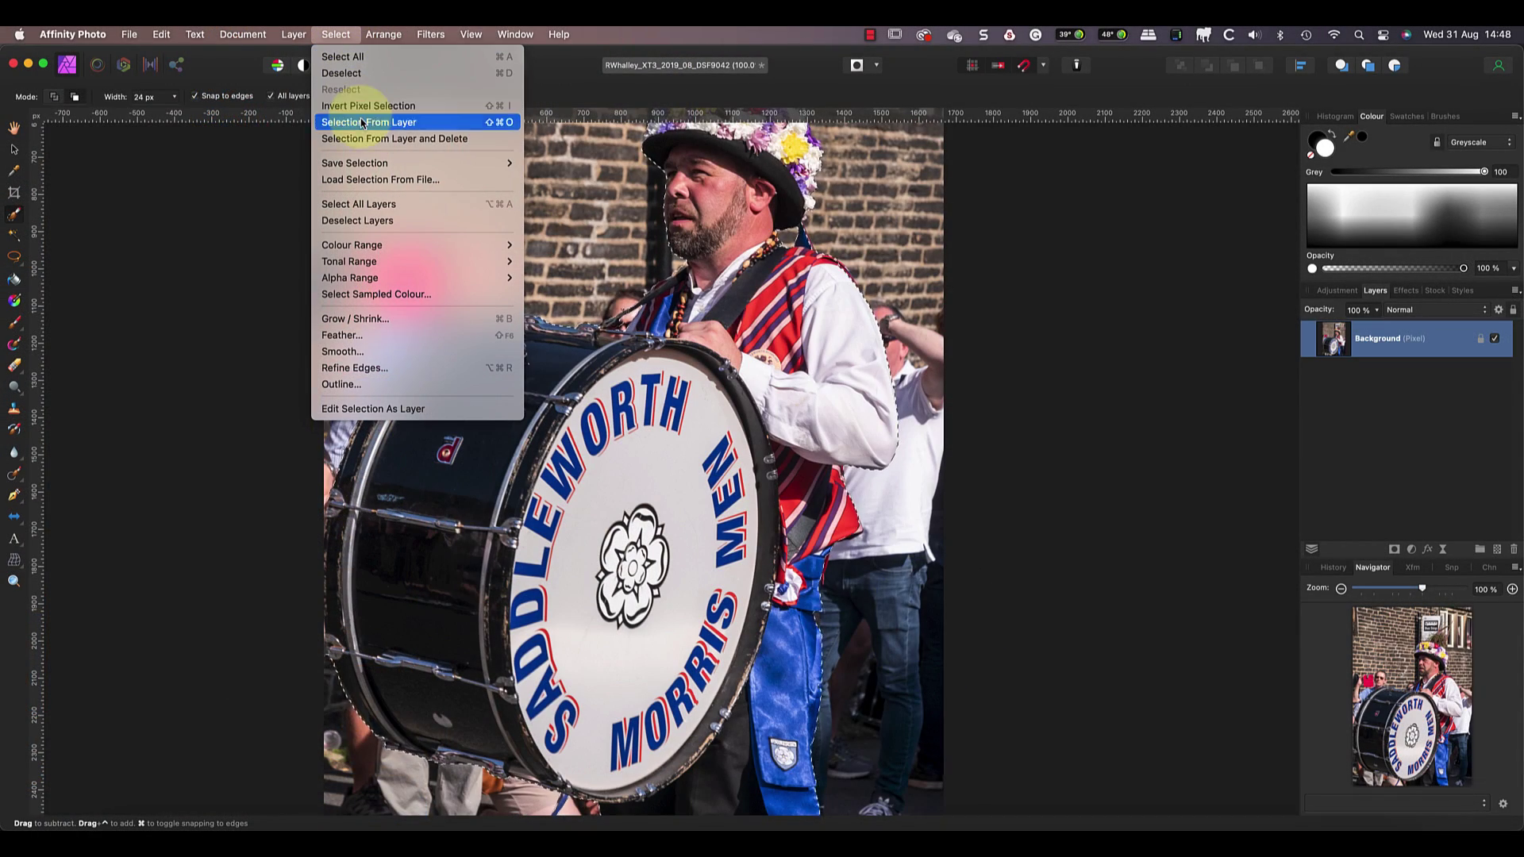
Save the selection As Spare Channel and check it in the Channels list
mouse_move(429, 163)
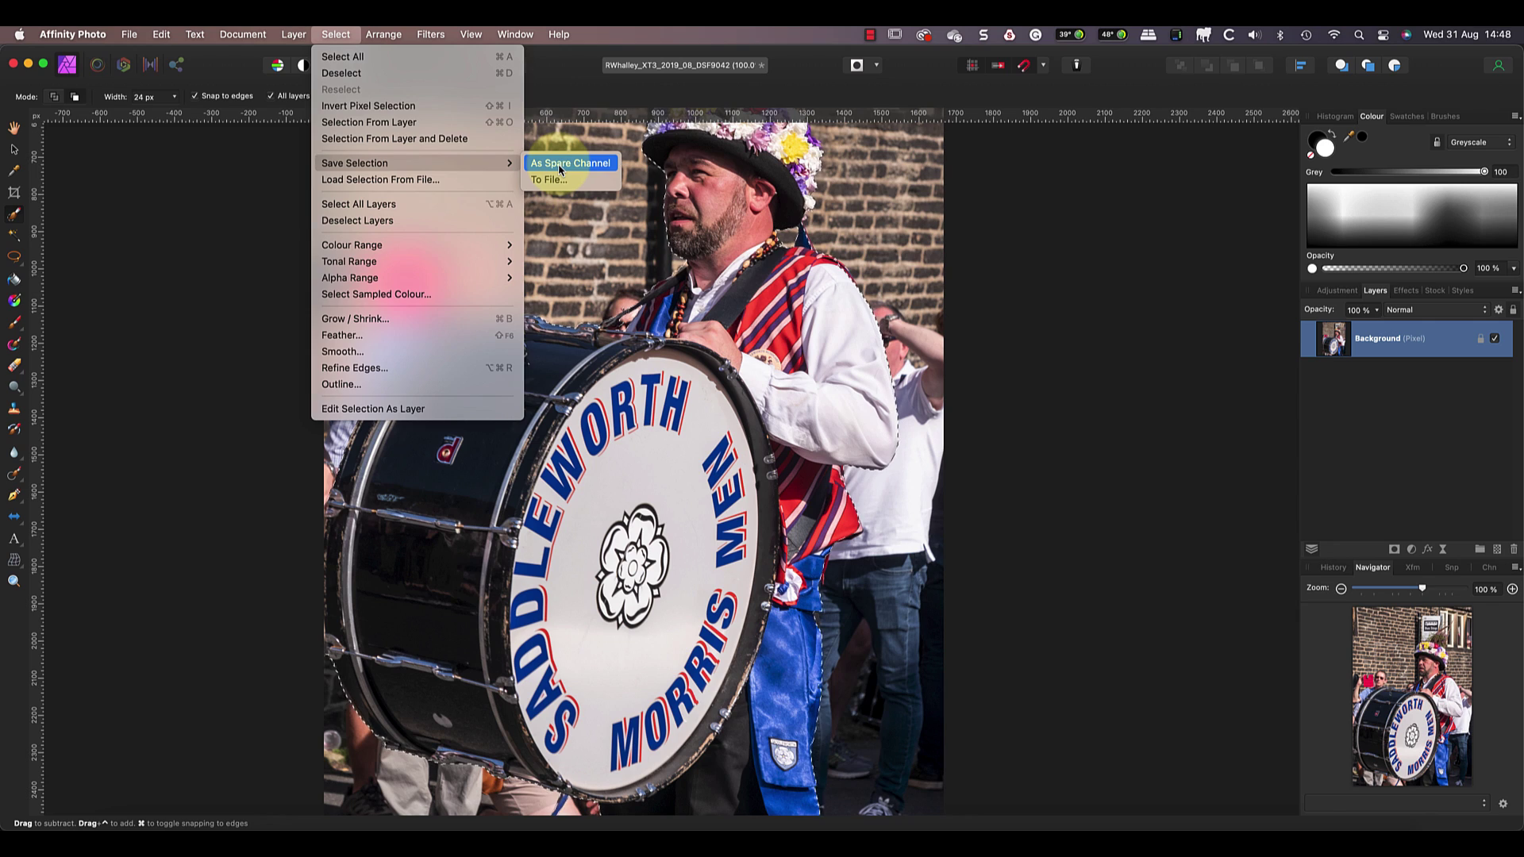
left_click(559, 169)
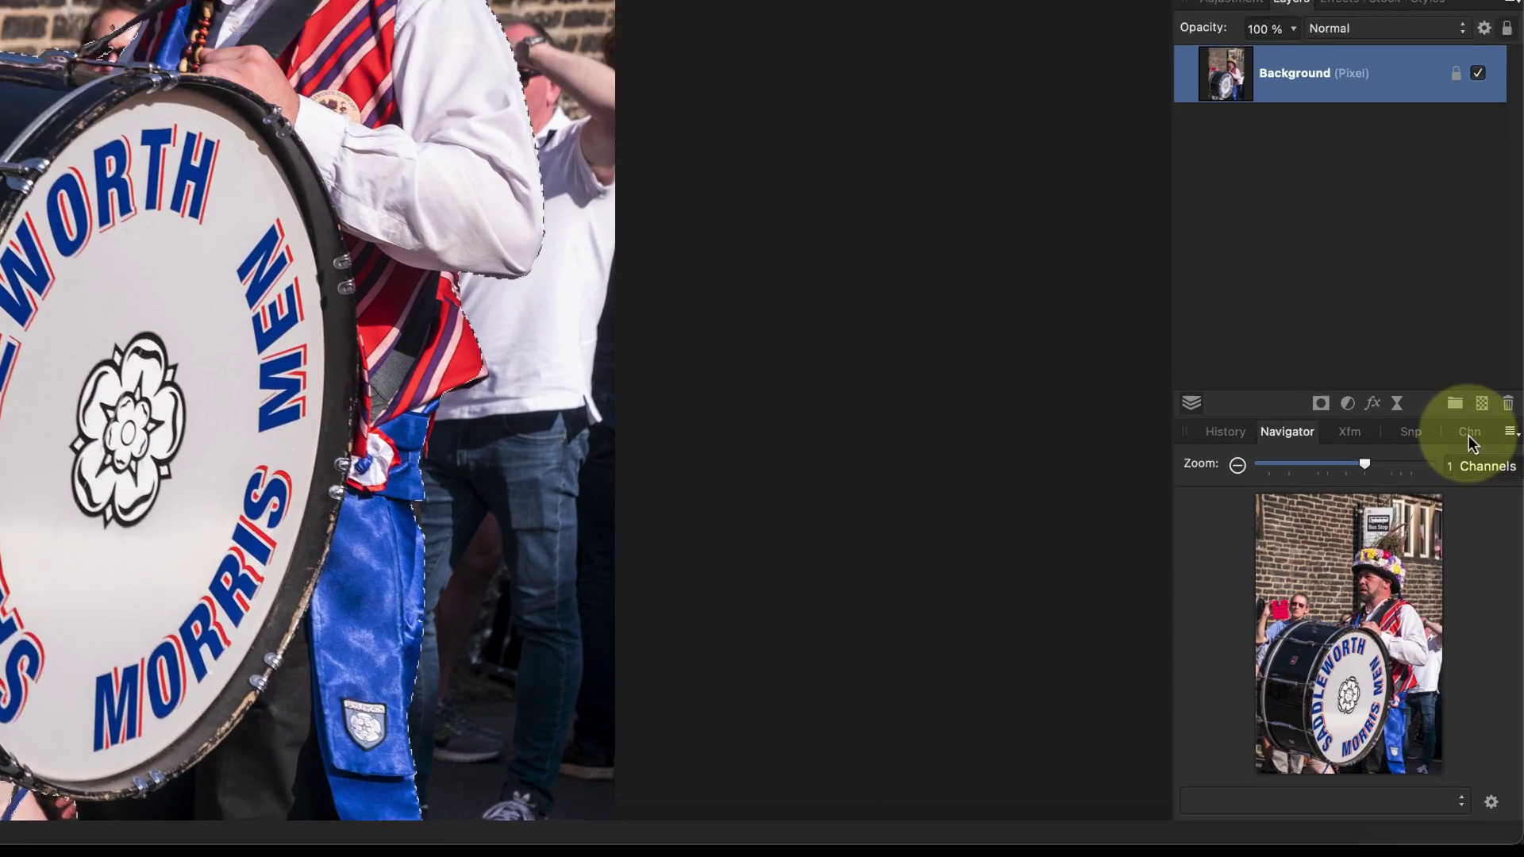
left_click(1488, 568)
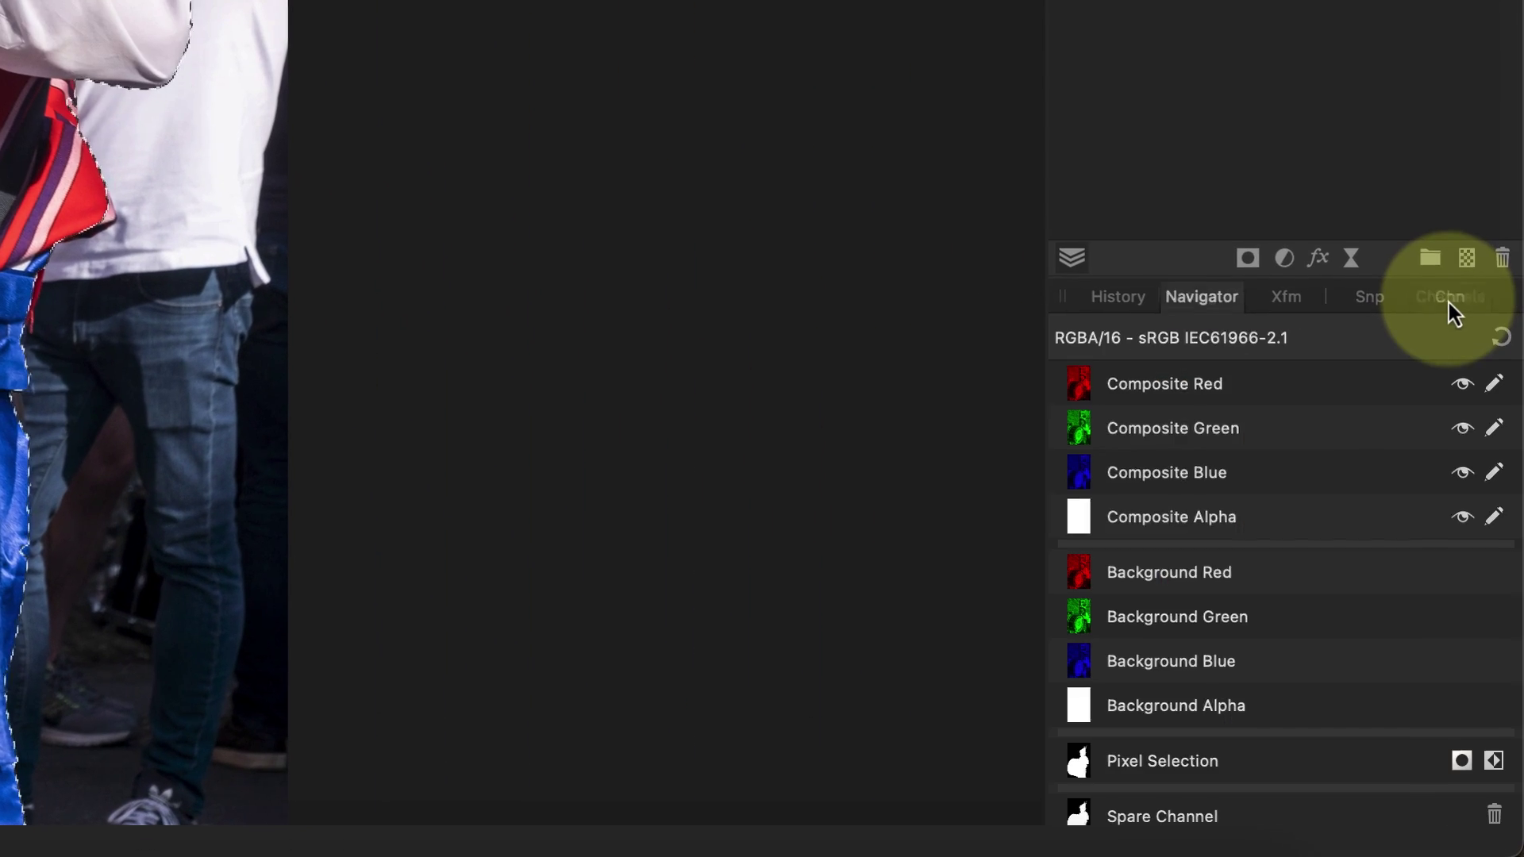
scroll(1347, 408, "down", 2)
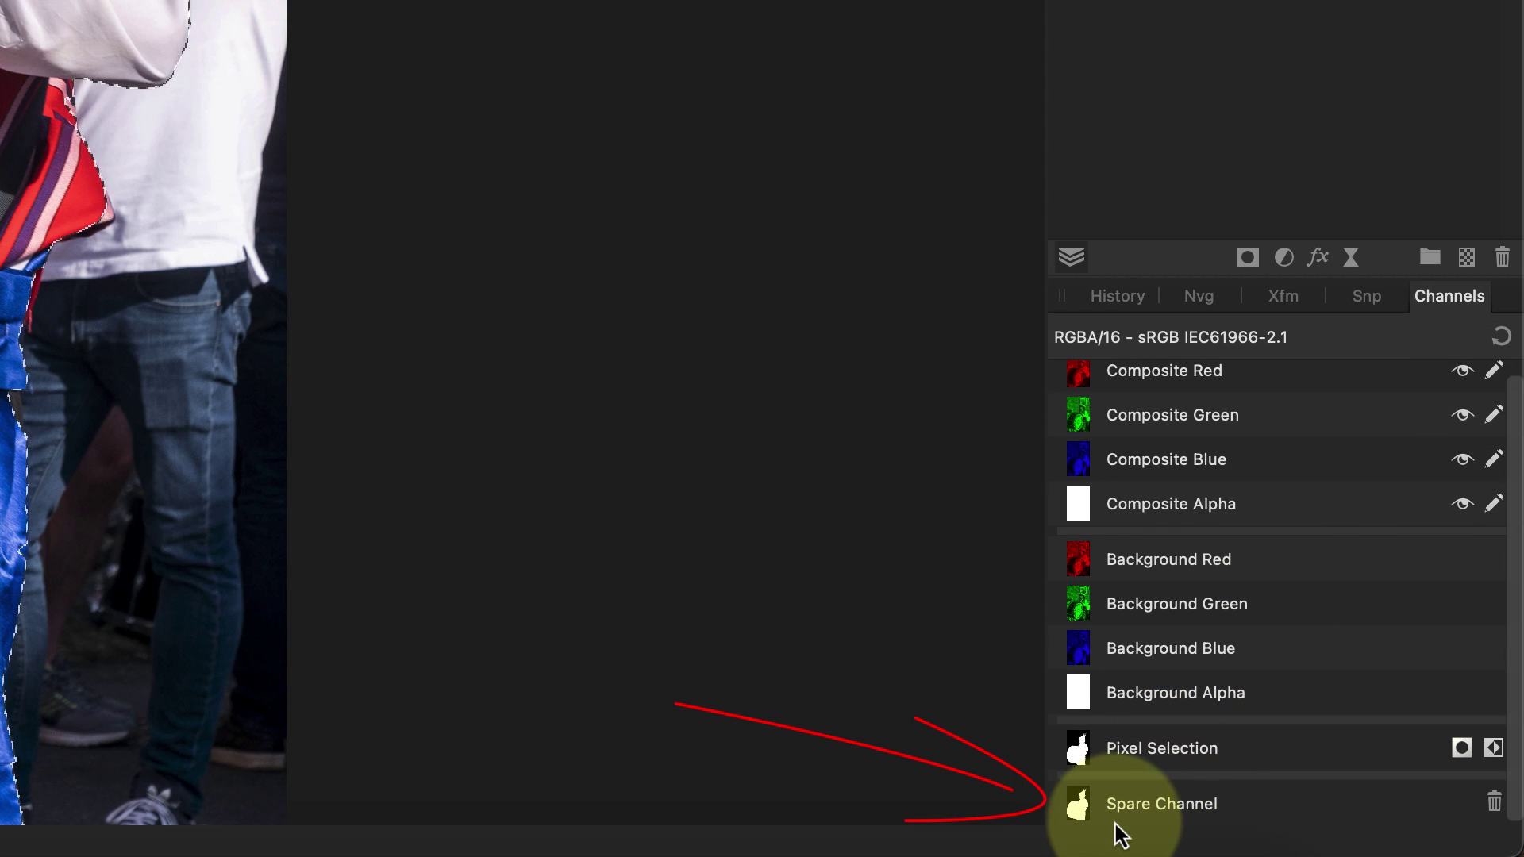
Mask the Background layer with the current selection, then deselect
left_click(1178, 302)
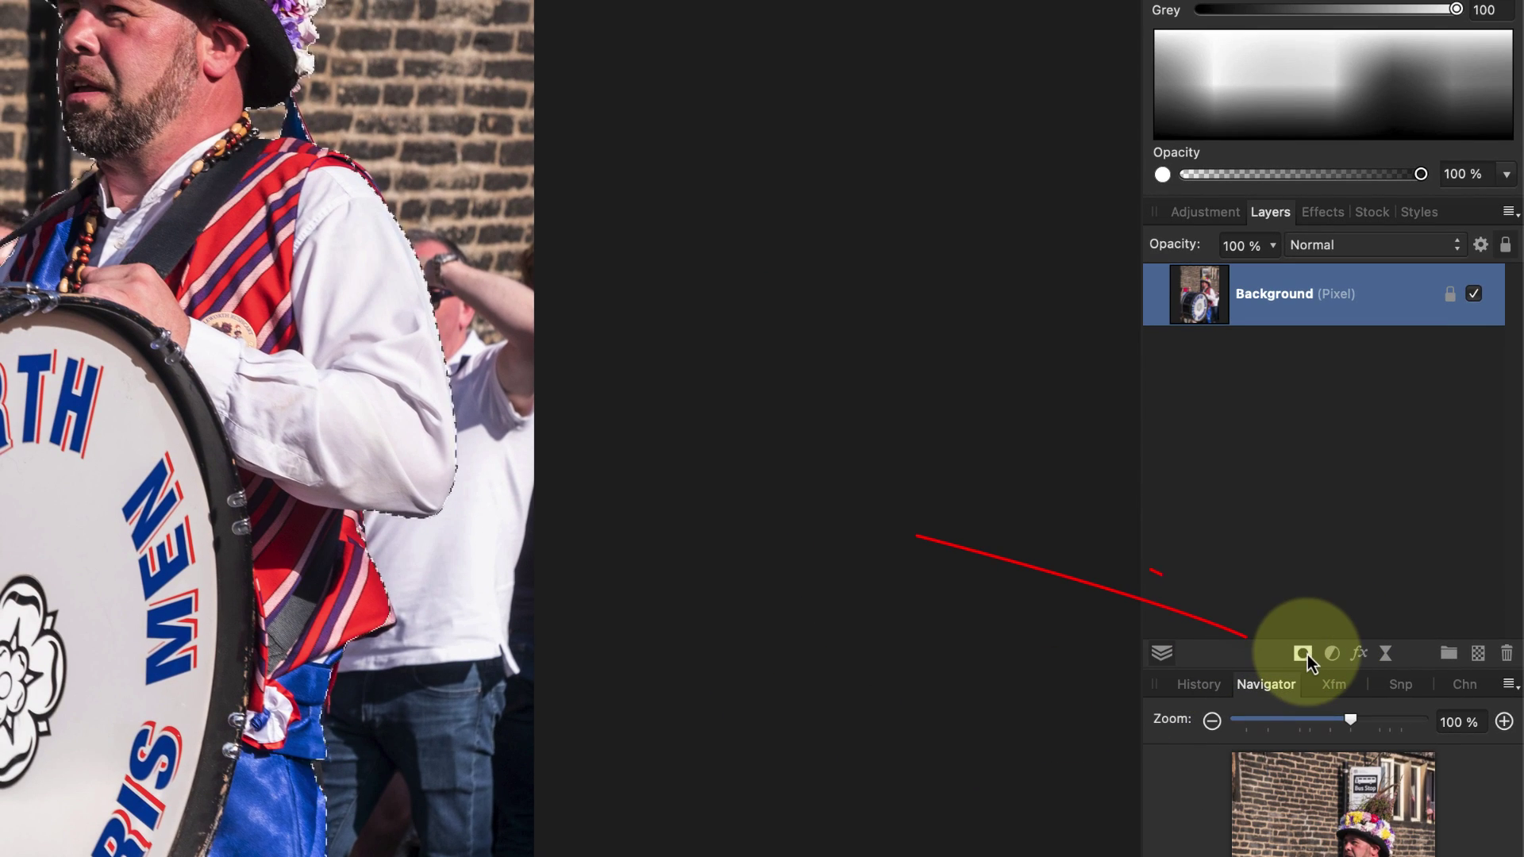
left_click(1303, 653)
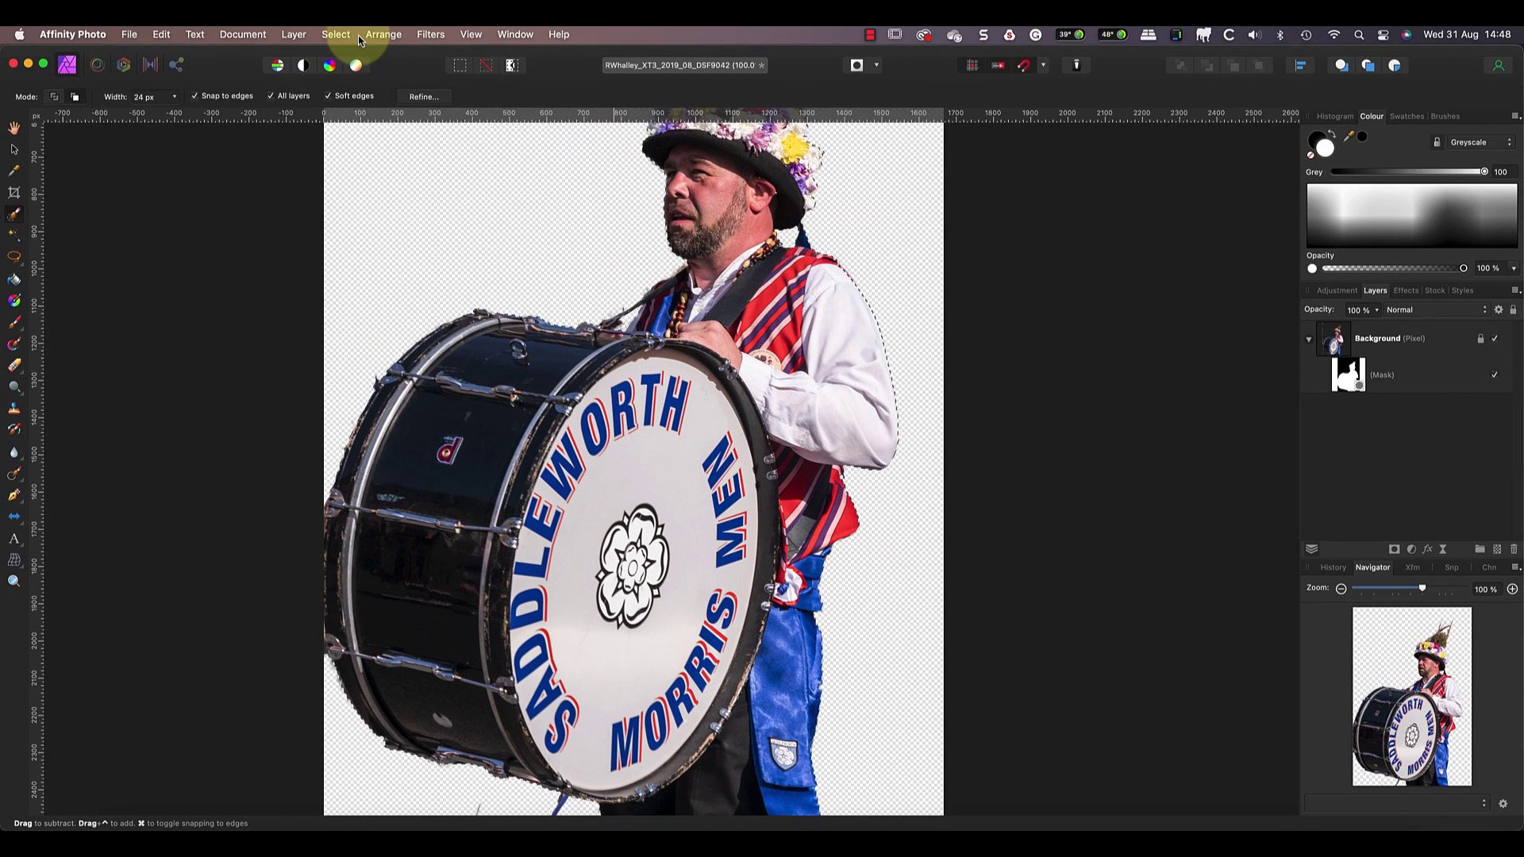
left_click(337, 34)
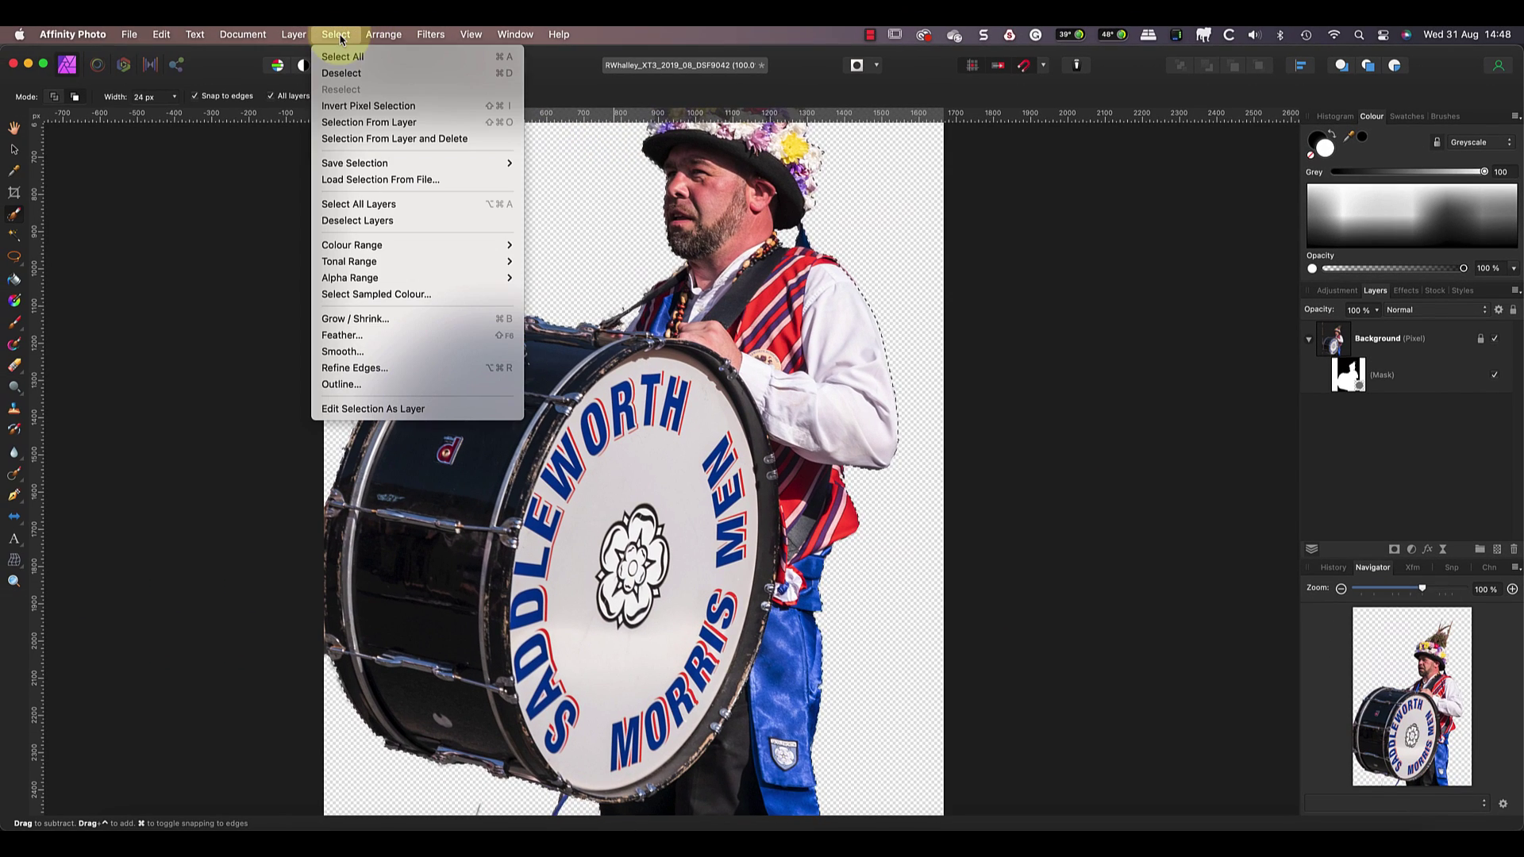
left_click(341, 73)
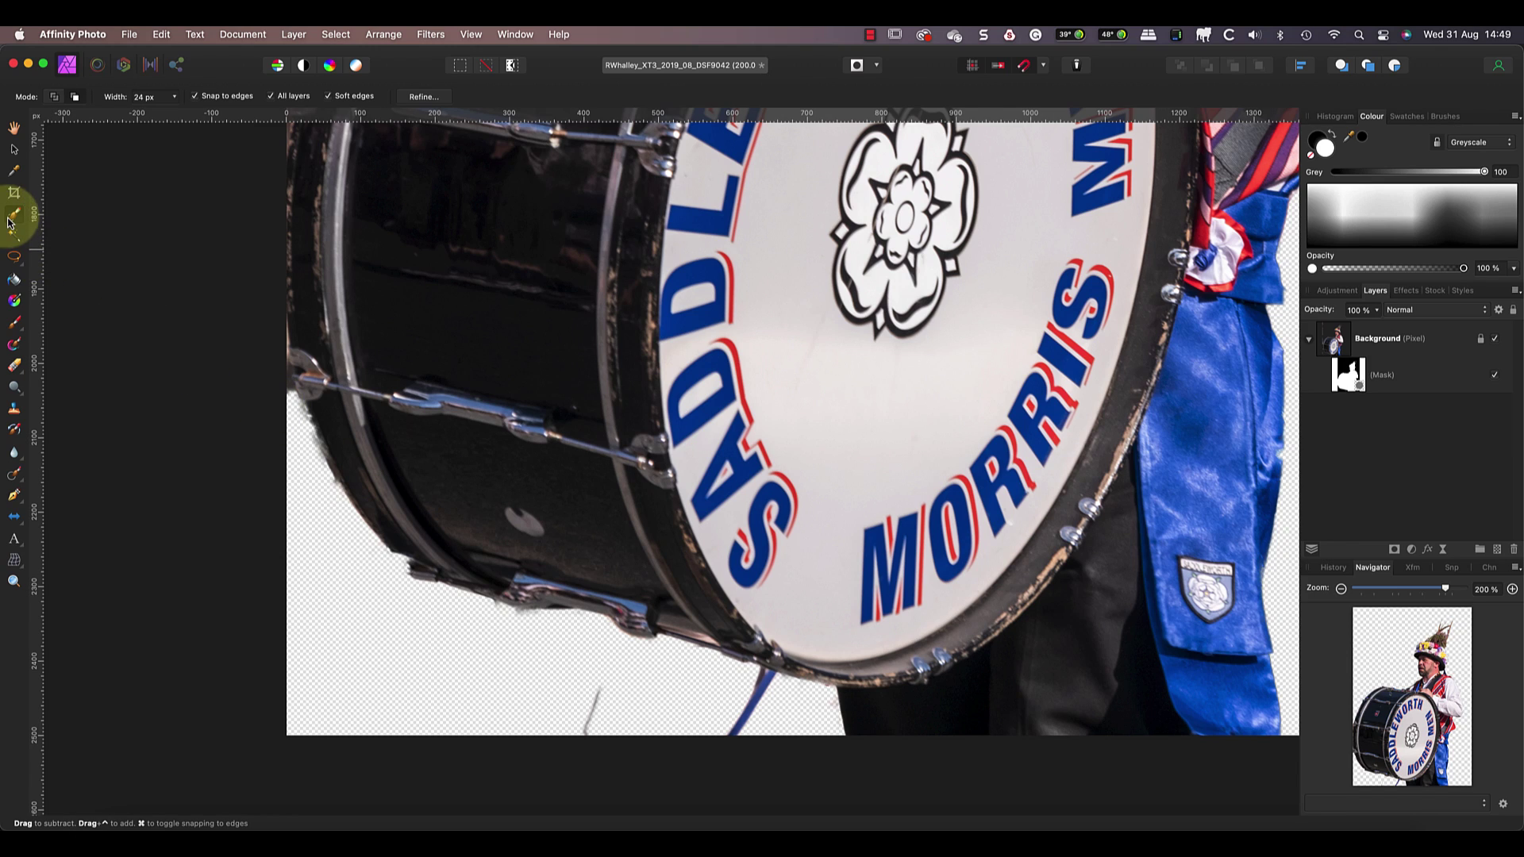
Pick the Paint Brush to touch up the mask along the drum rim and blue sash
left_click(12, 324)
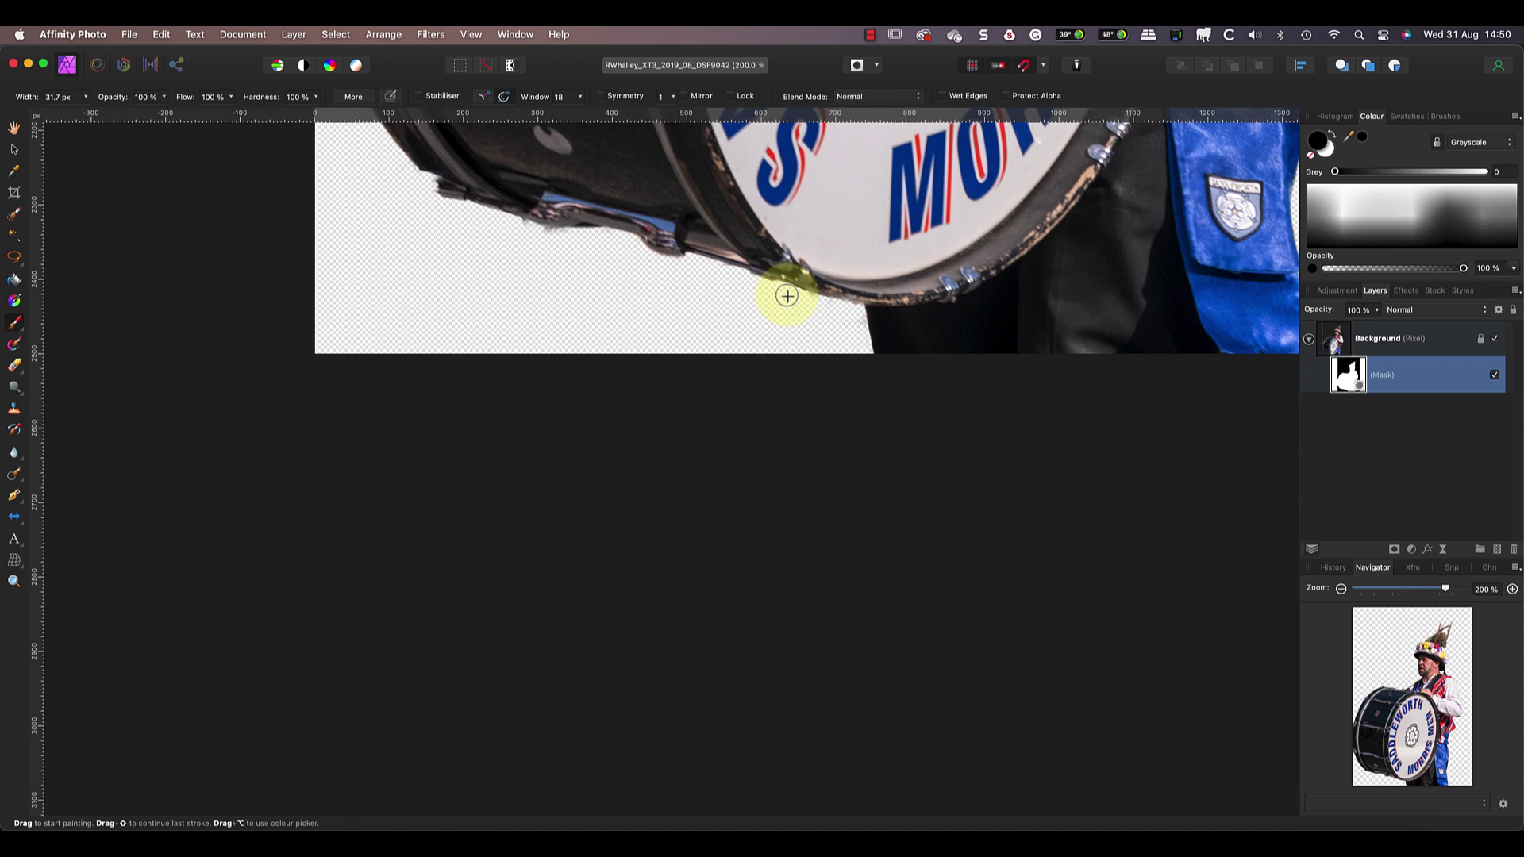
scroll(778, 312, "right", 6)
scroll(778, 312, "up", 4)
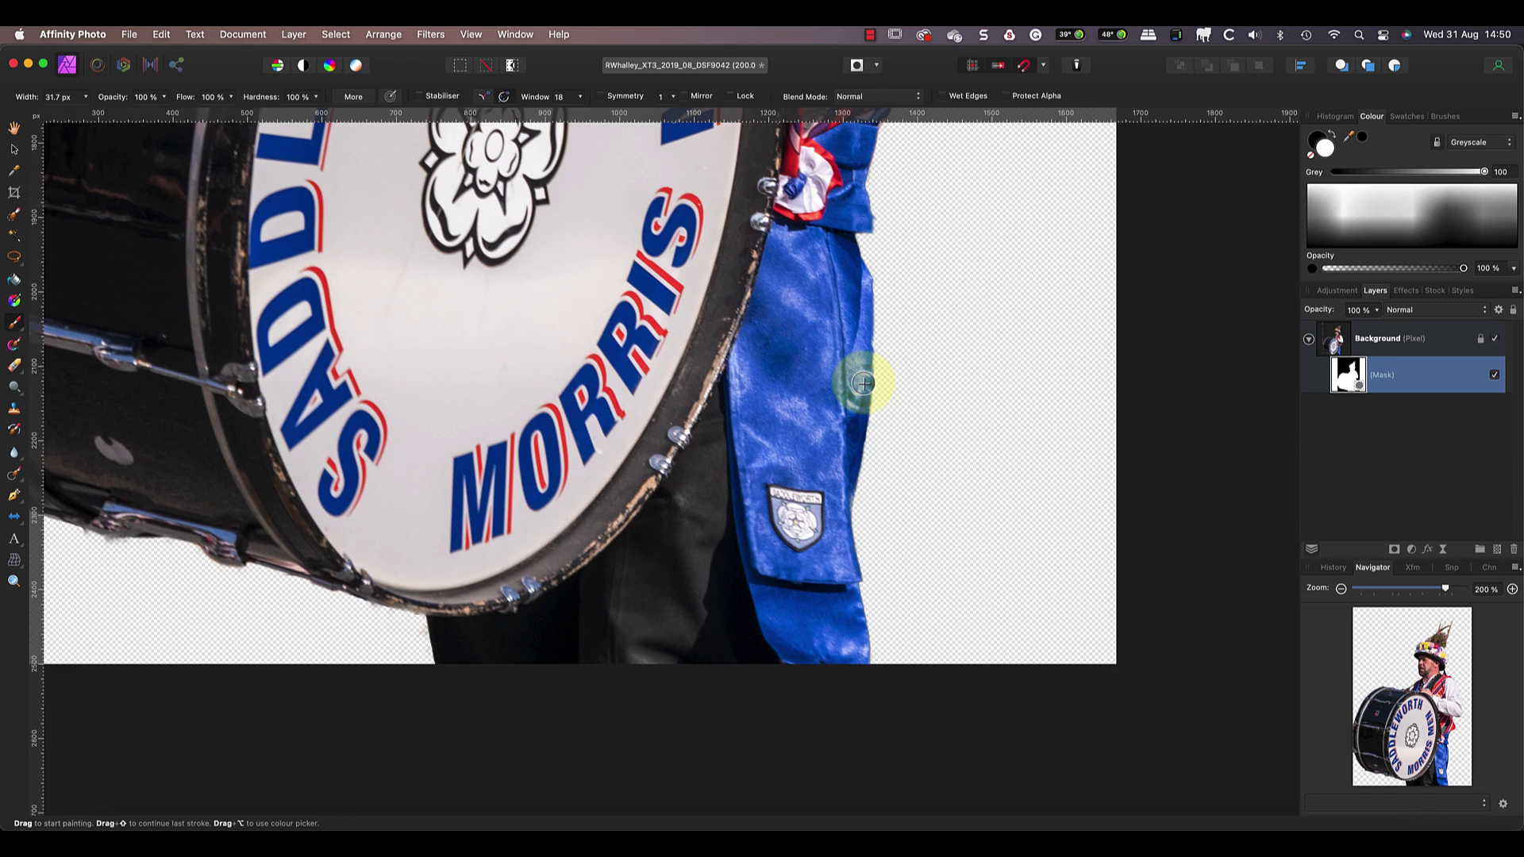
scroll(770, 330, "up", 10)
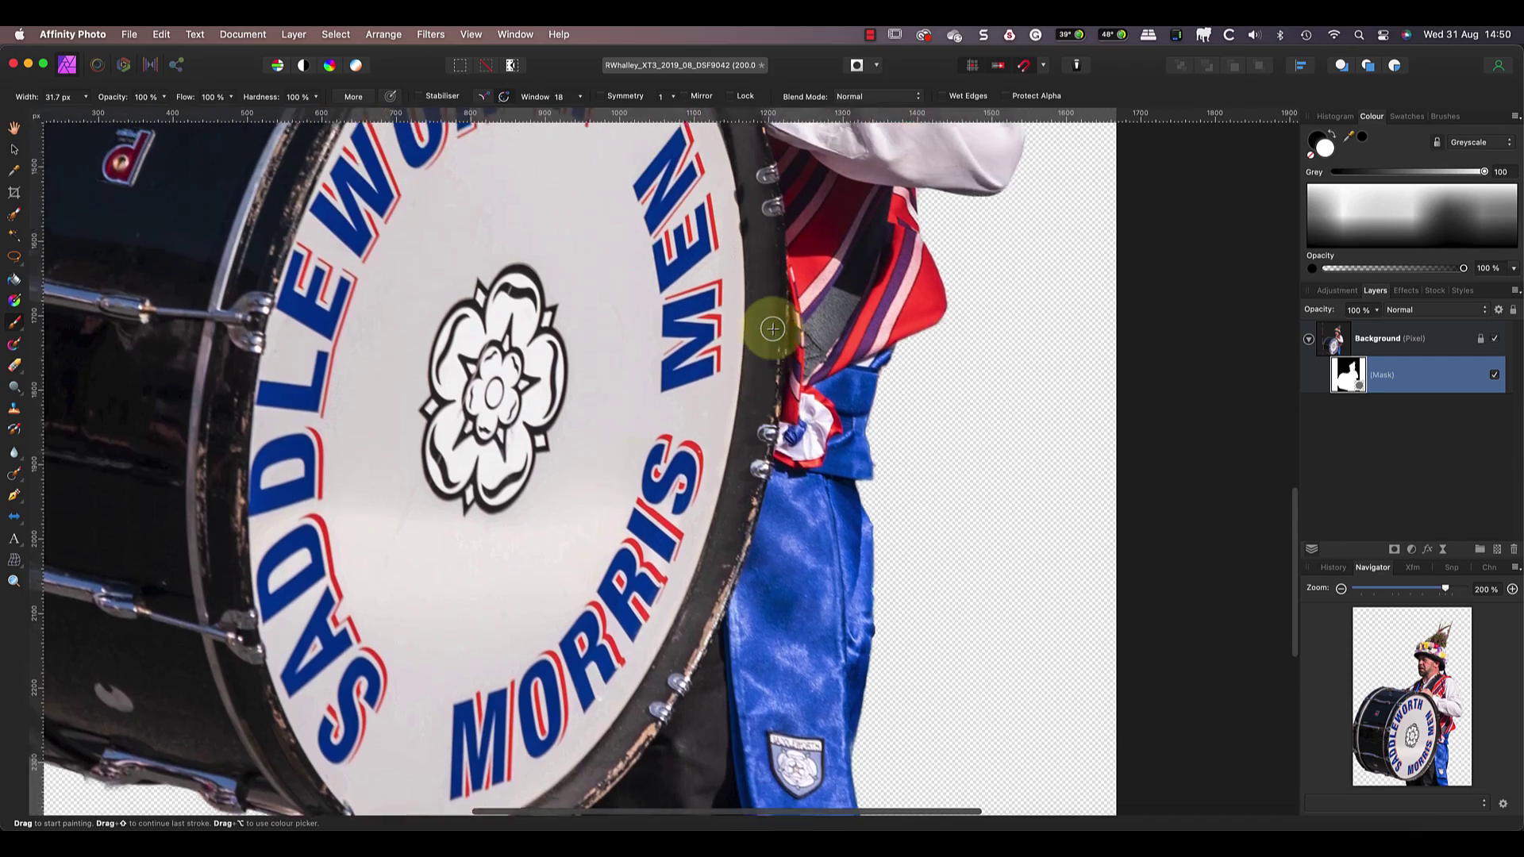
scroll(773, 328, "up", 15)
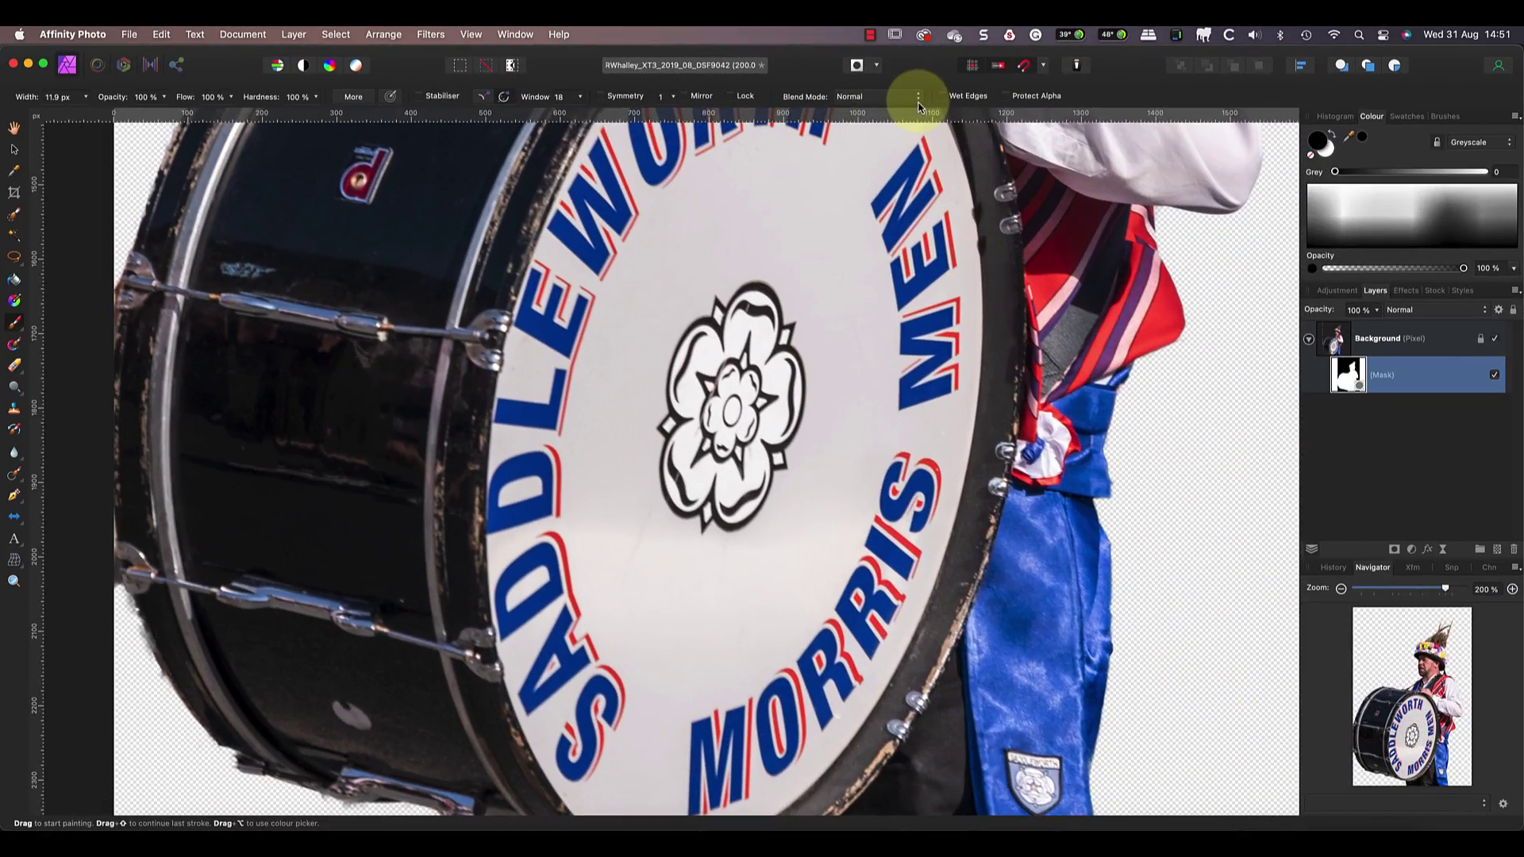
Set the mask brush's blend mode to Overlay
left_click(918, 104)
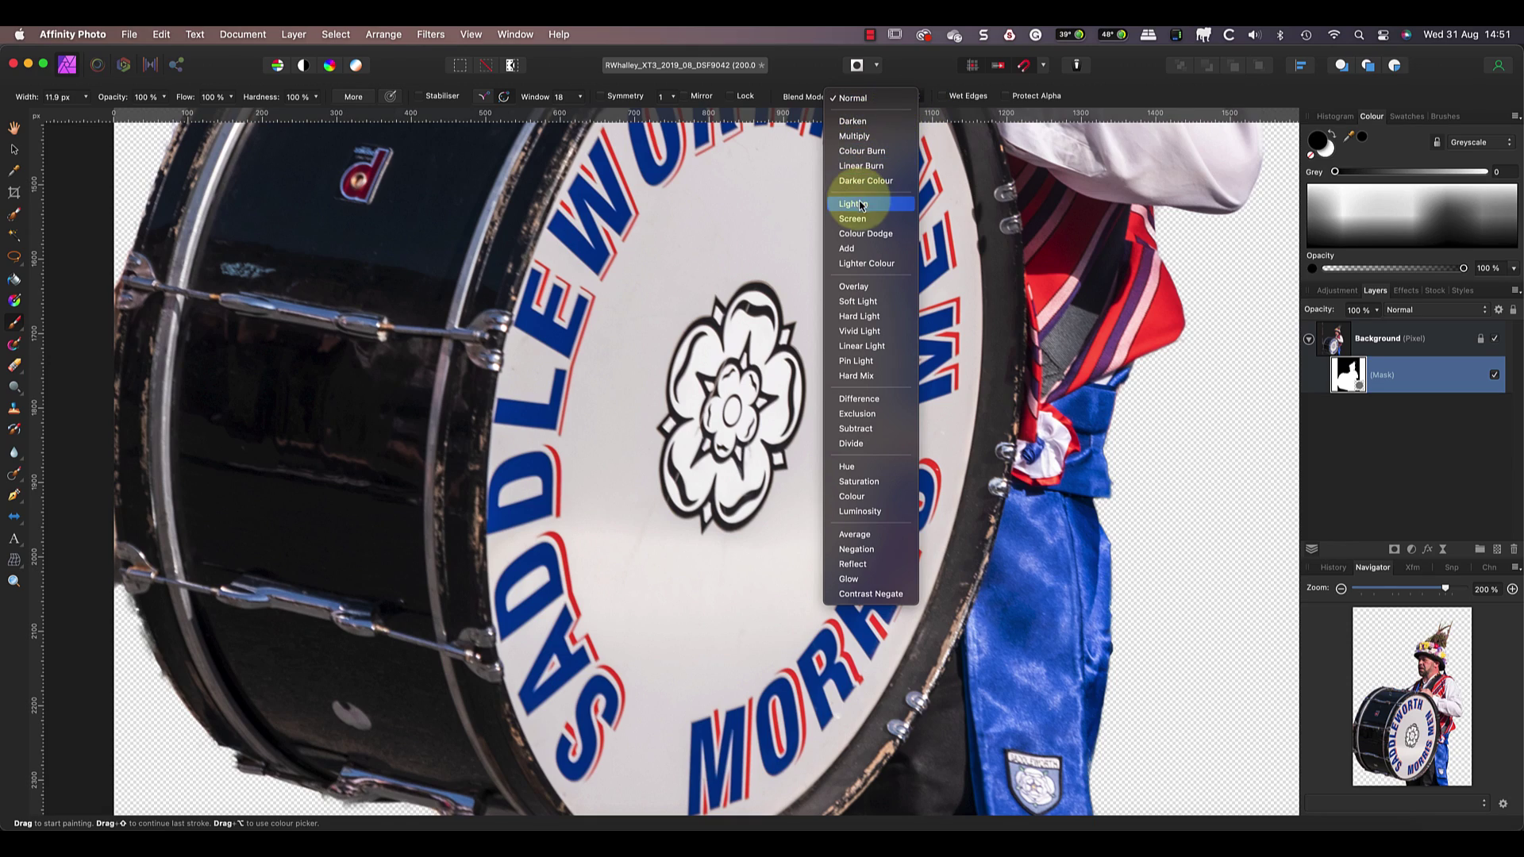
left_click(865, 292)
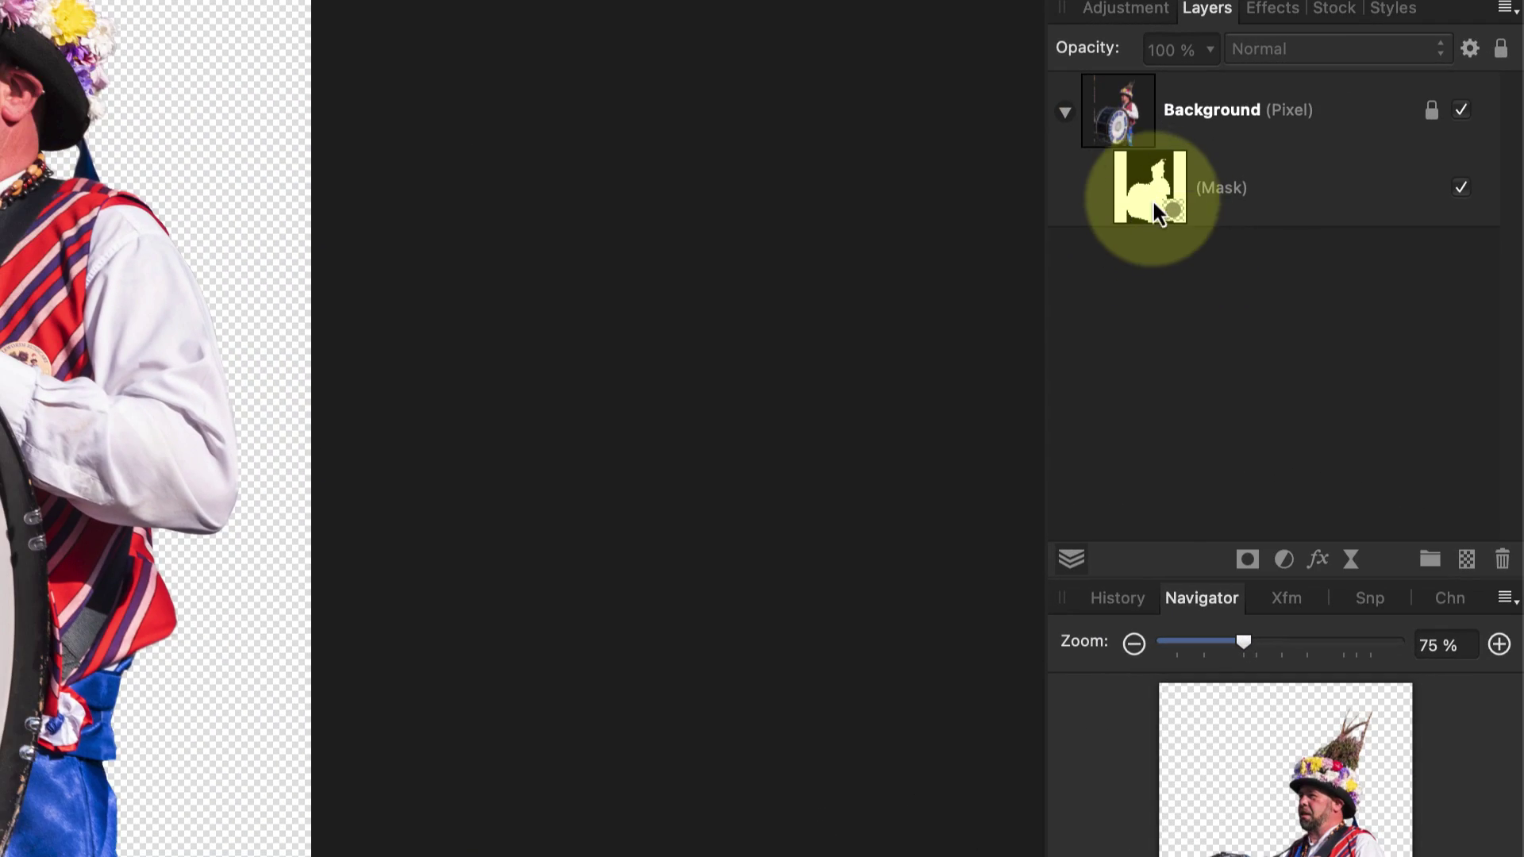
Refine the drummer's mask edges with a 10% border width, output as a mask
right_click(1146, 191)
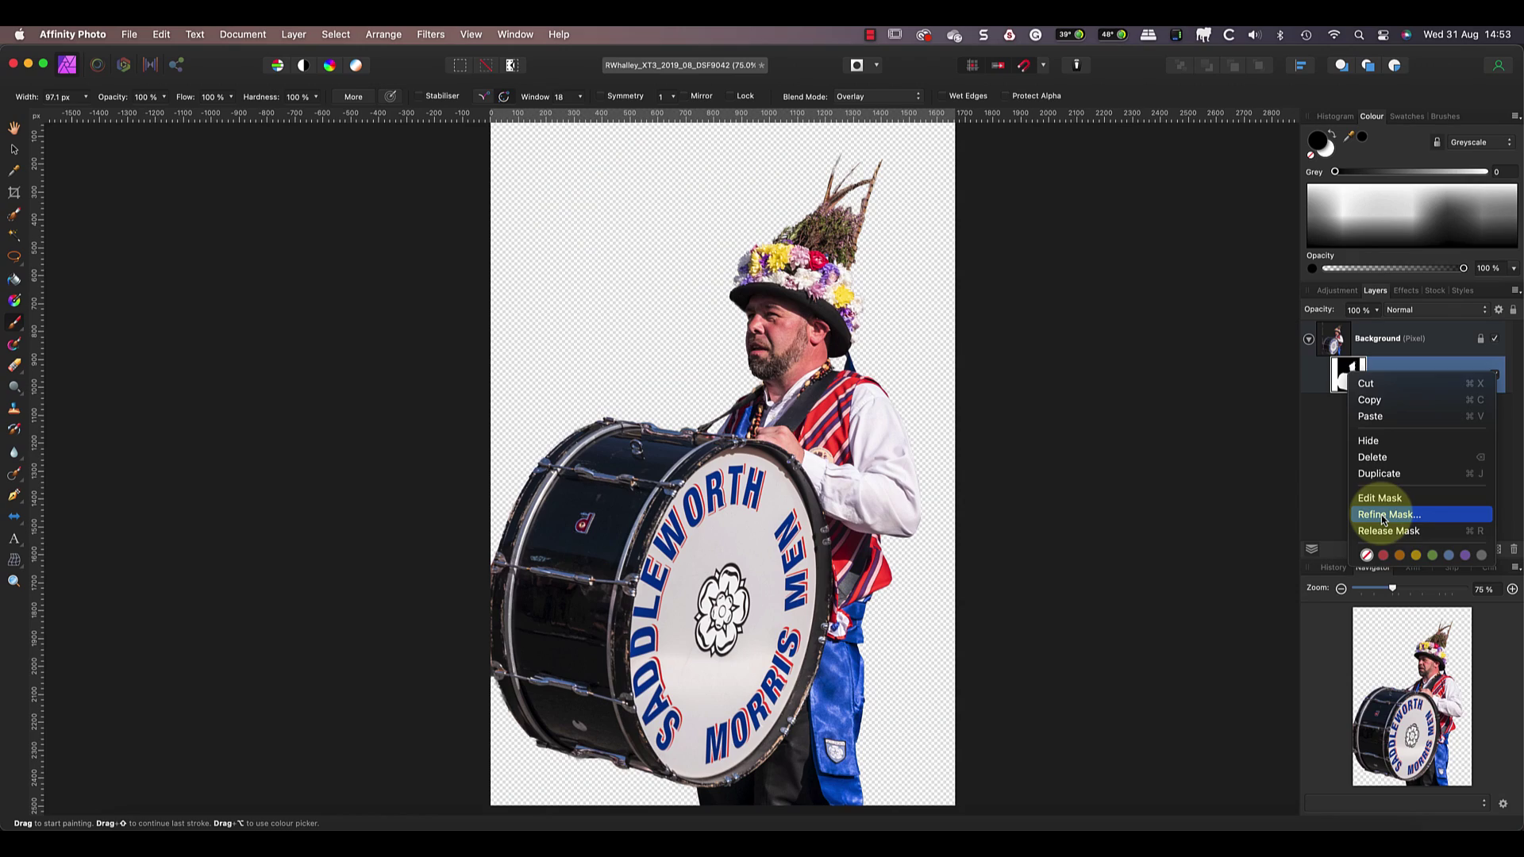
left_click(1382, 516)
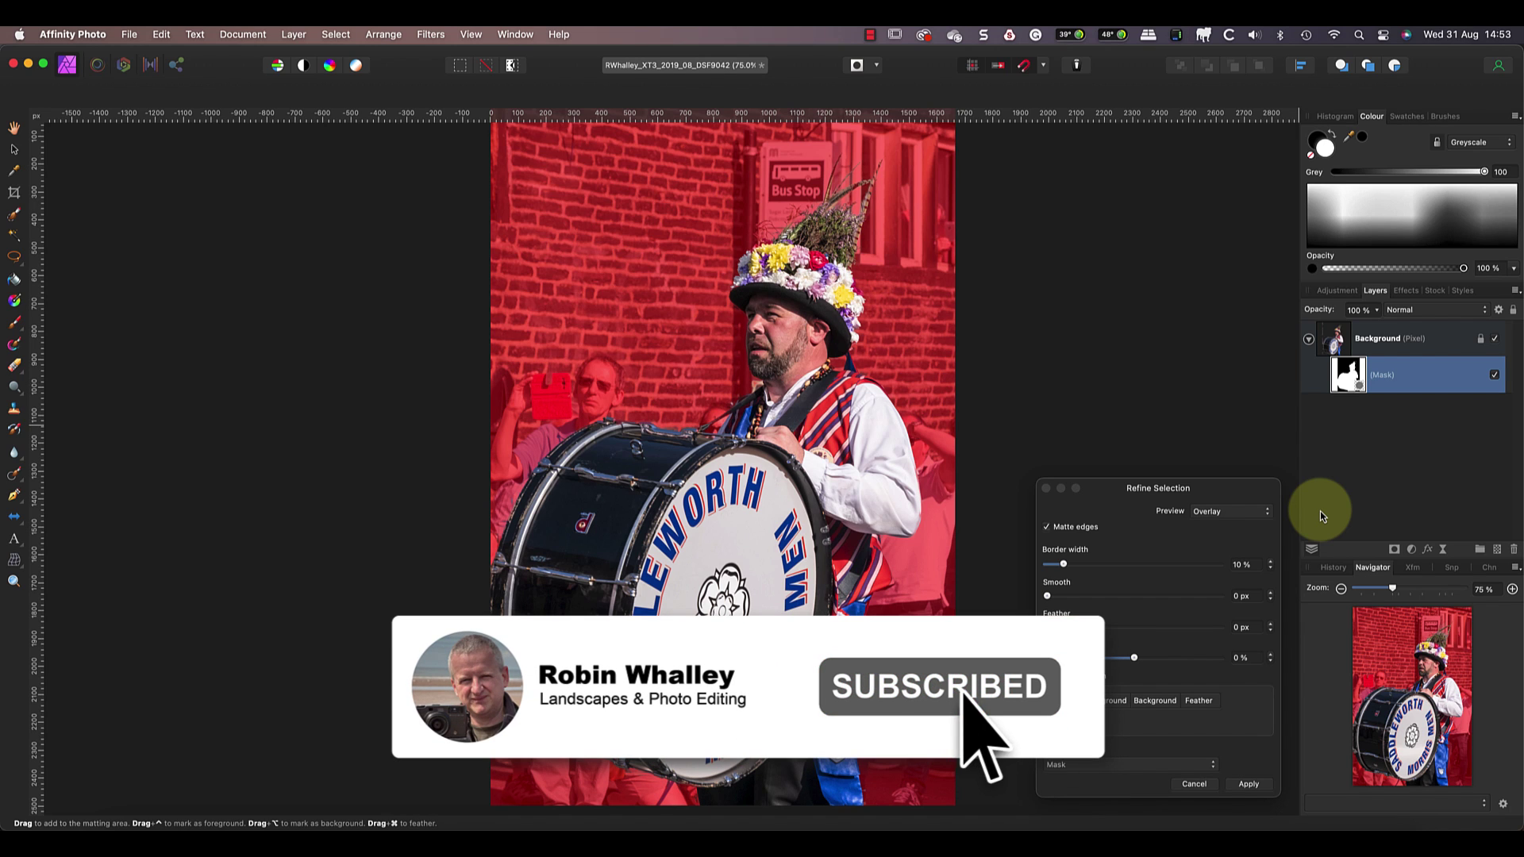
left_click(1242, 784)
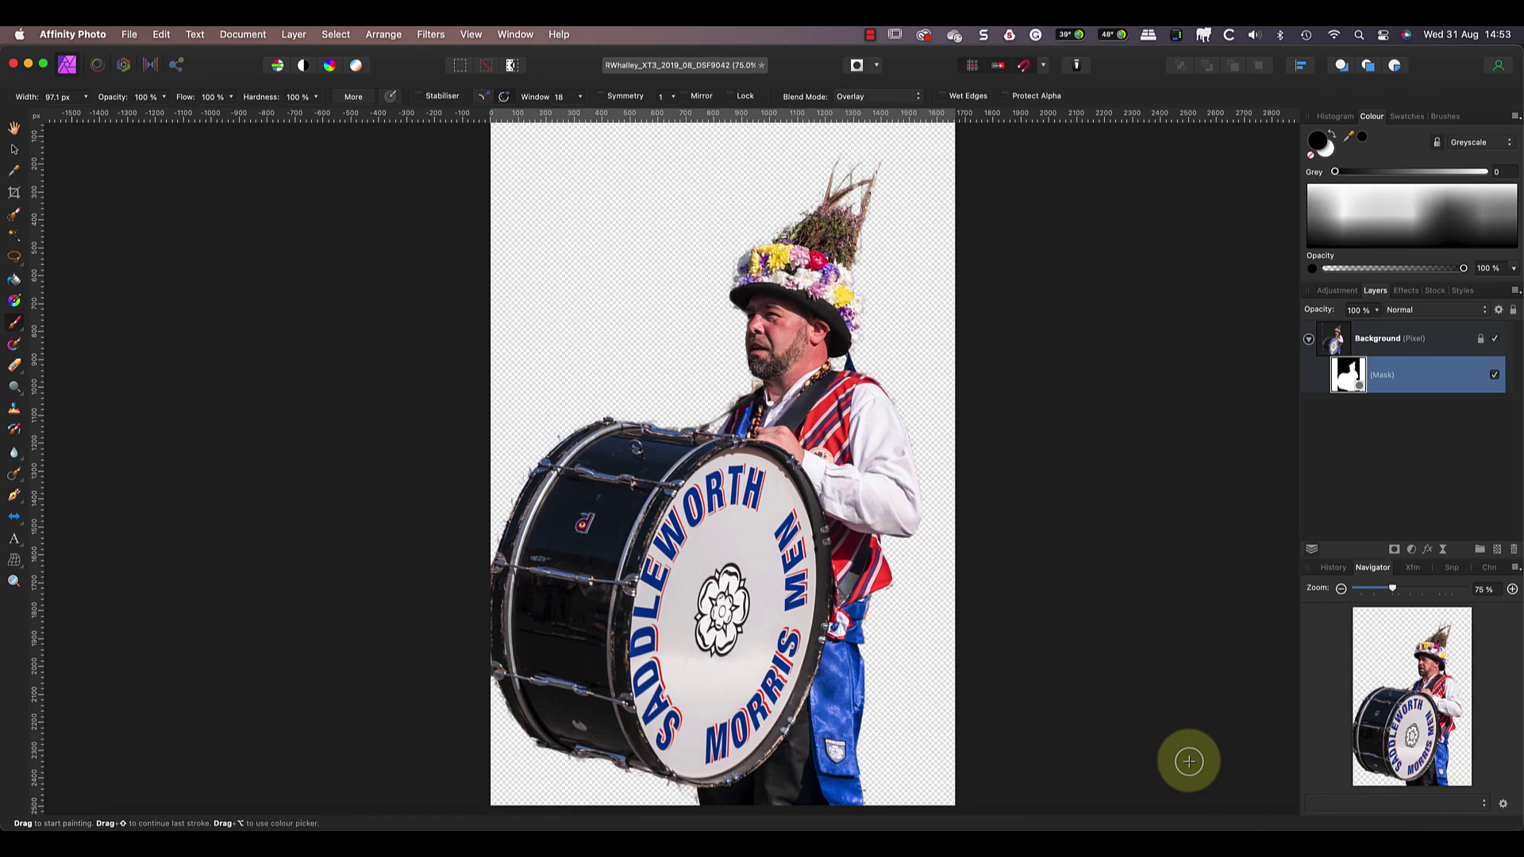